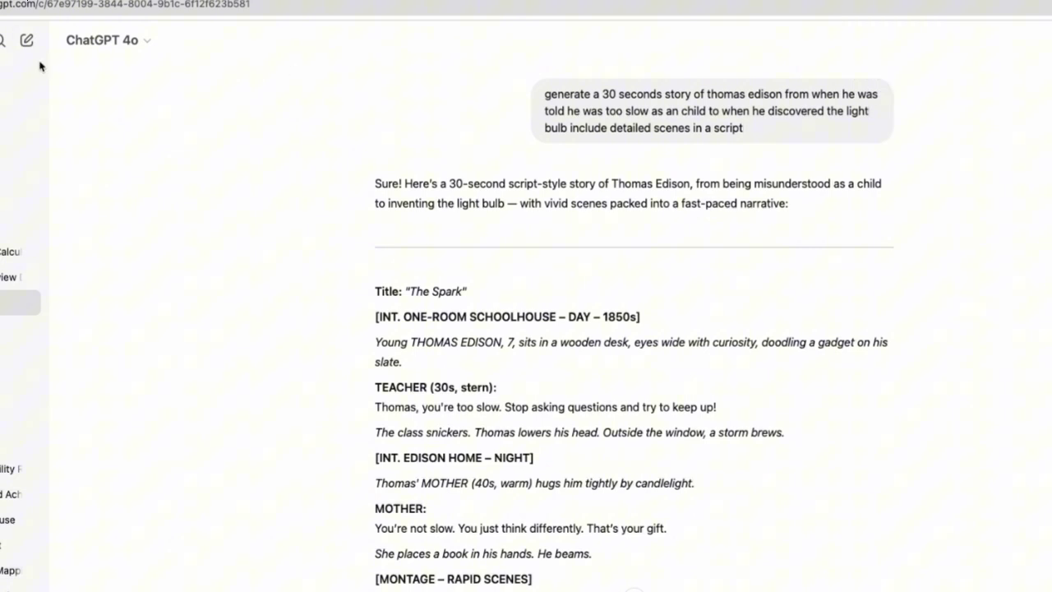
Step: Switch ChatGPT's next message to Create image mode
click(123, 51)
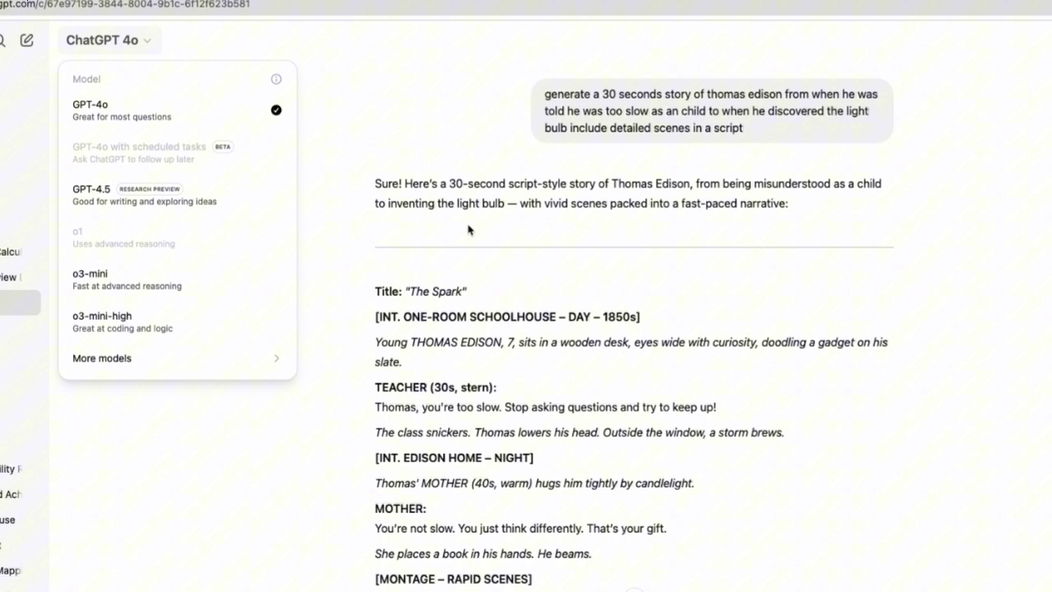
click(473, 384)
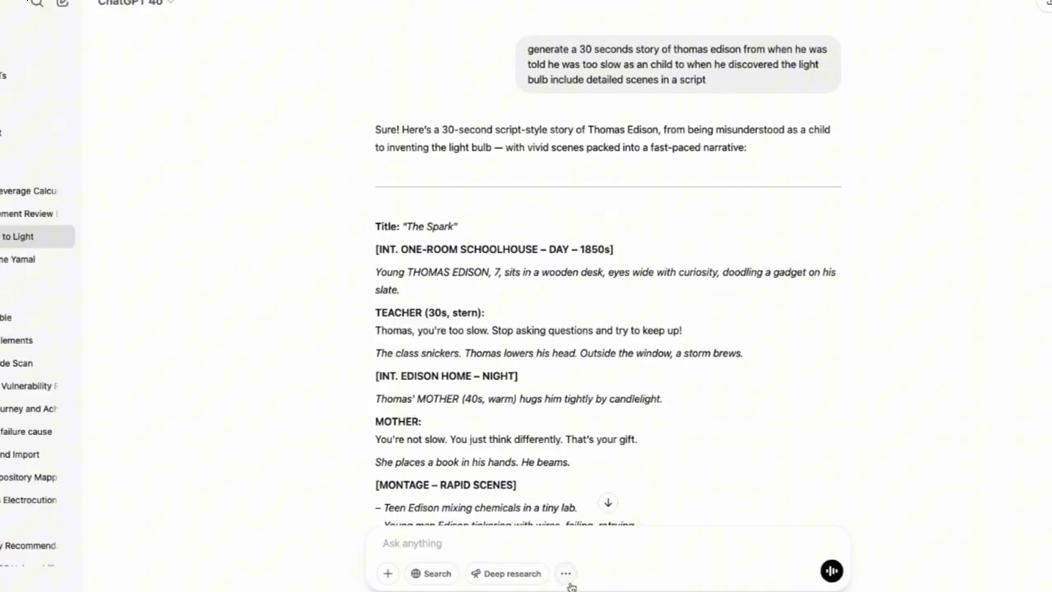
click(566, 576)
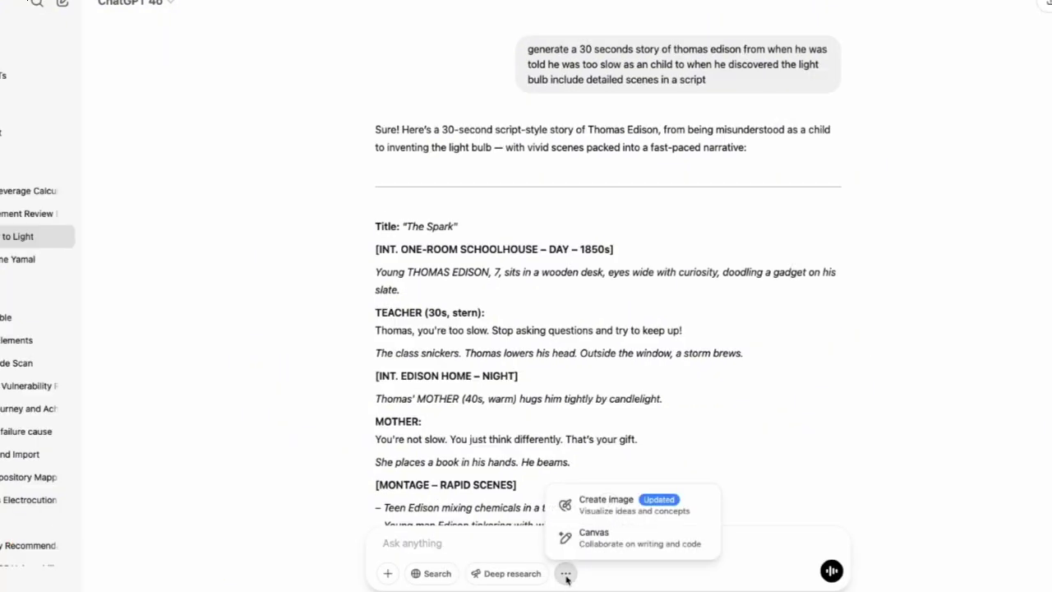
click(601, 510)
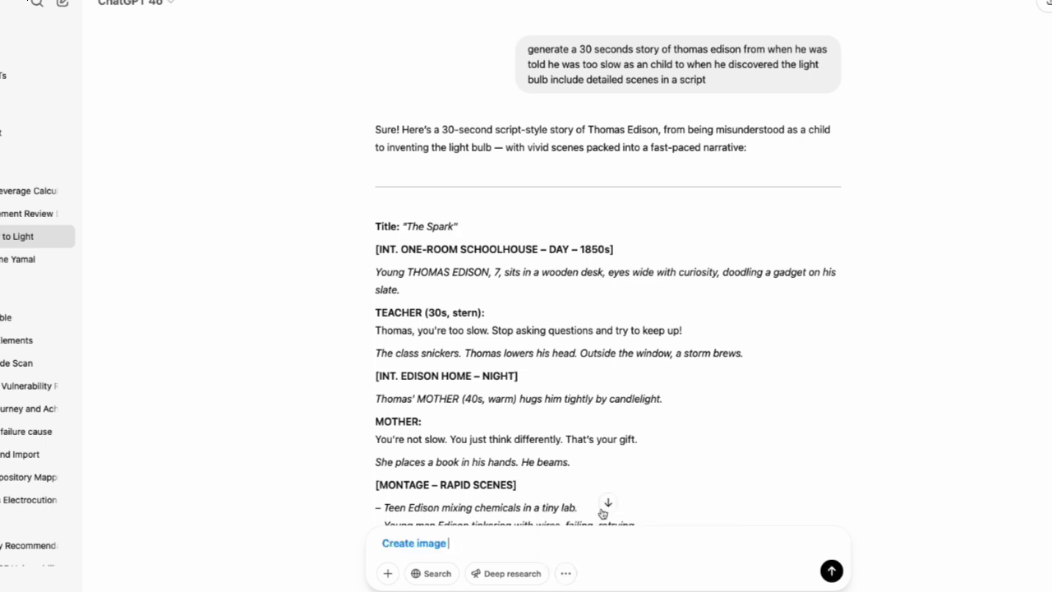
Step: Copy the earlier Thomas Edison story prompt from the chat
double_click(535, 51)
drag(588, 51, 713, 97)
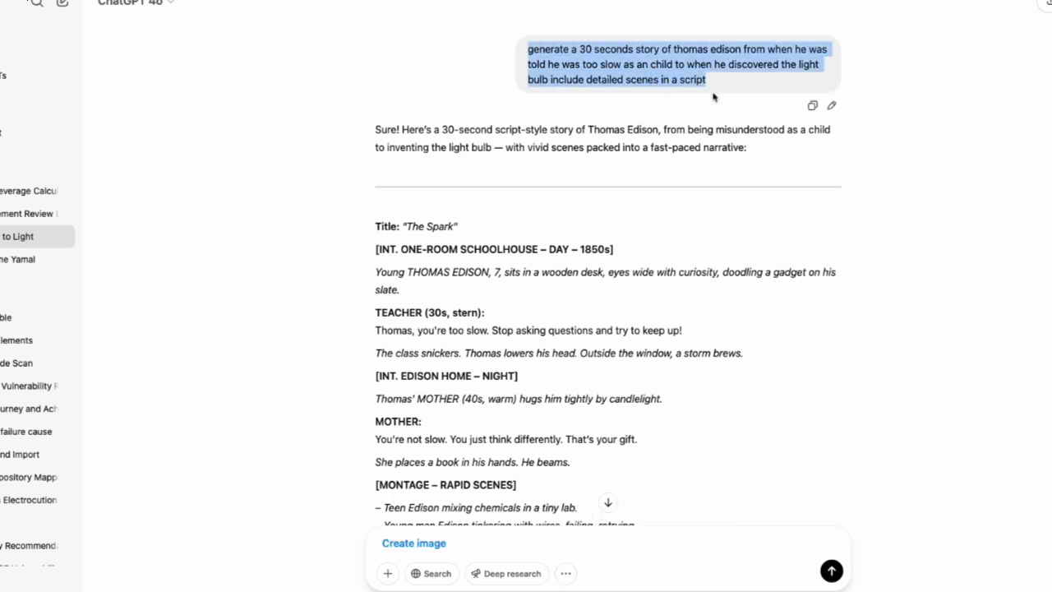
right_click(660, 75)
click(682, 99)
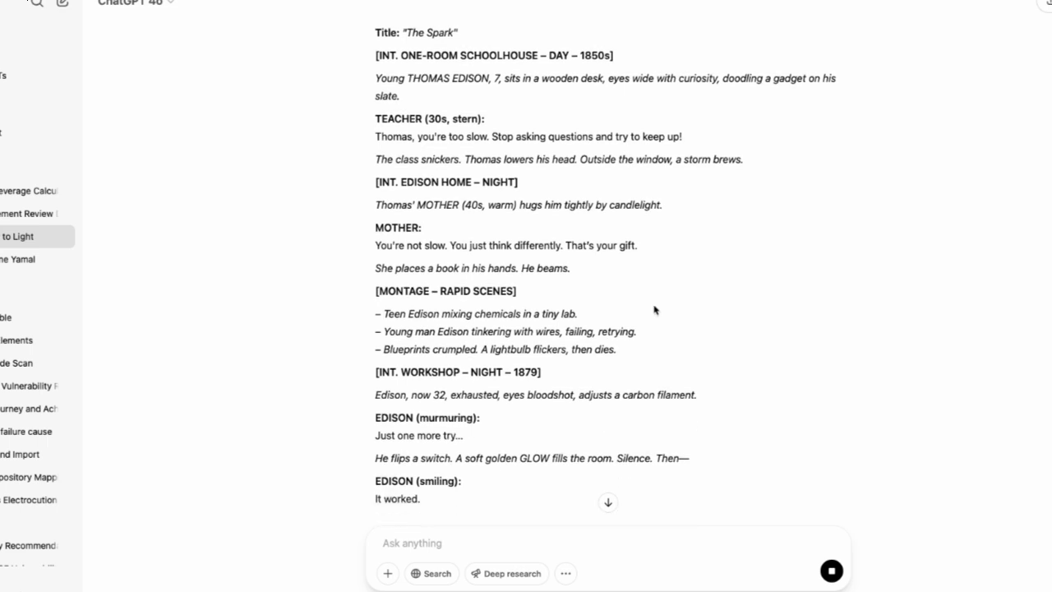
scroll(654, 305, up, 1)
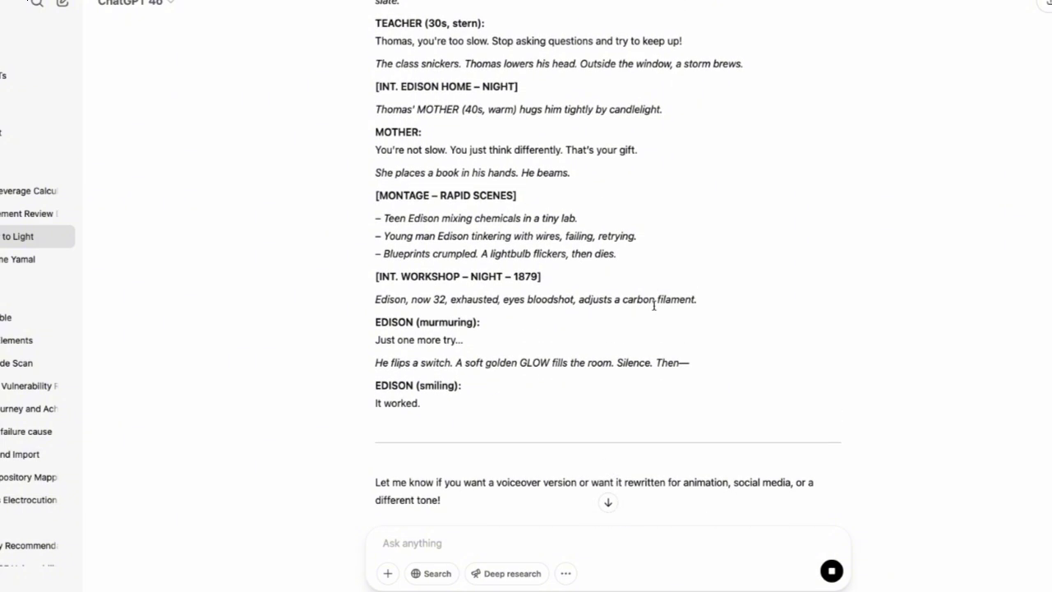
scroll(654, 310, up, 4)
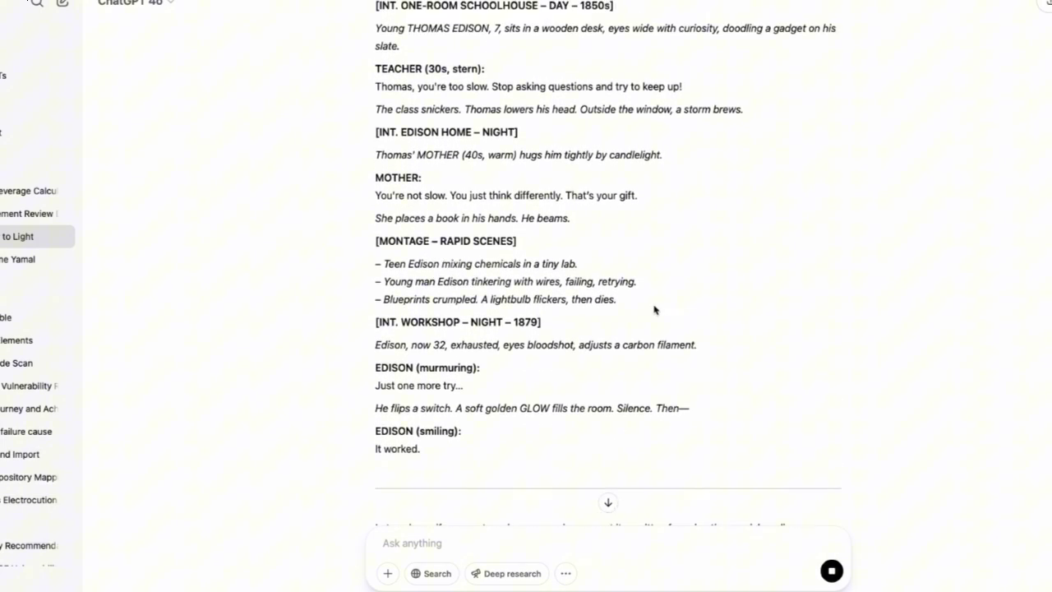
Step: Scroll through the 30-second 'The Spark Within' voiceover script
scroll(654, 310, down, 1)
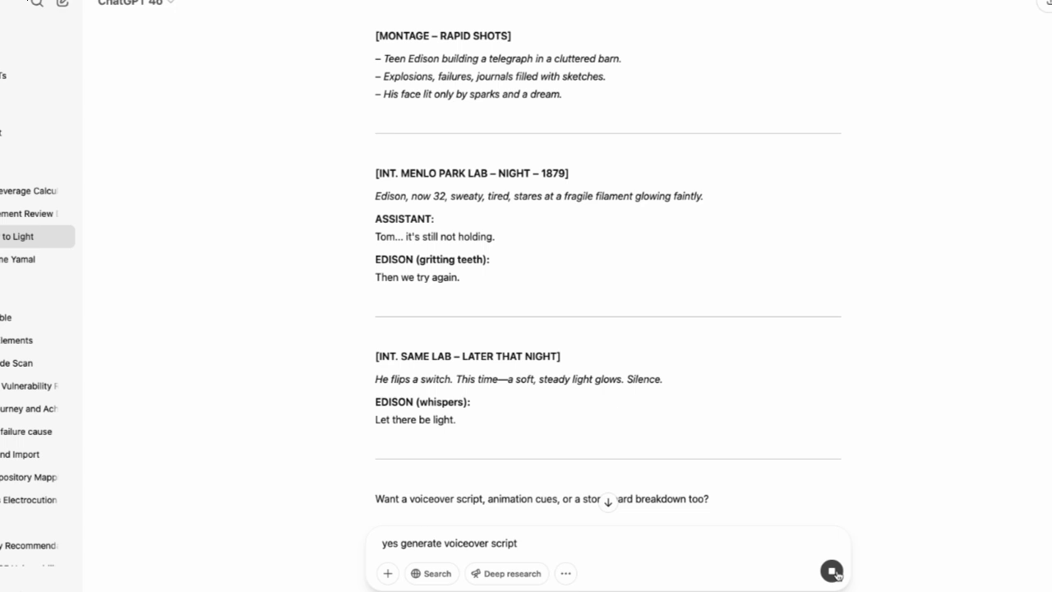
scroll(610, 291, up, 1)
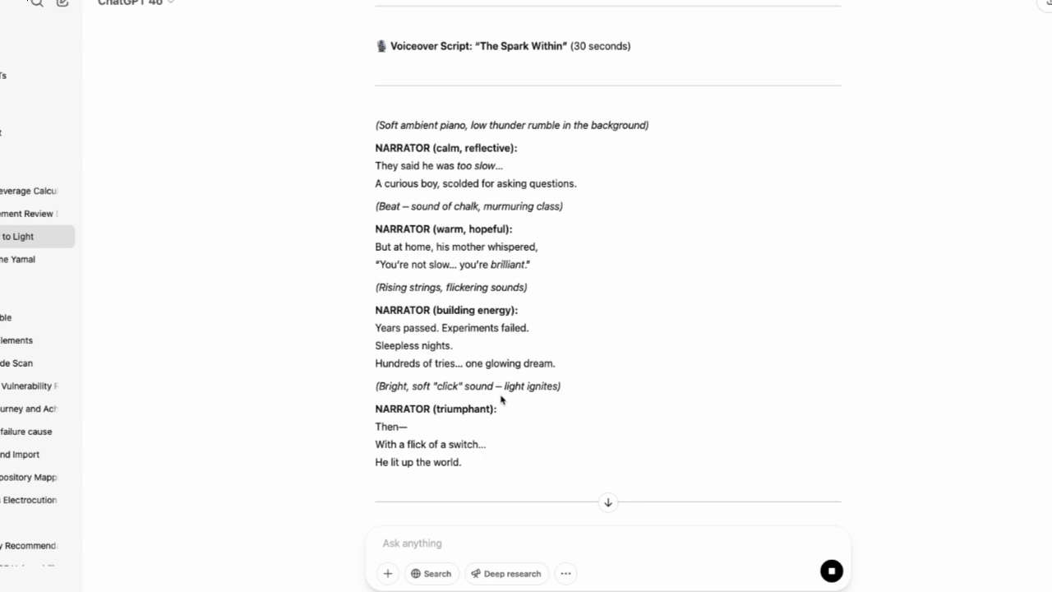
Step: Ask ChatGPT to 'generate animation cues for my script'
click(434, 544)
text(ge)
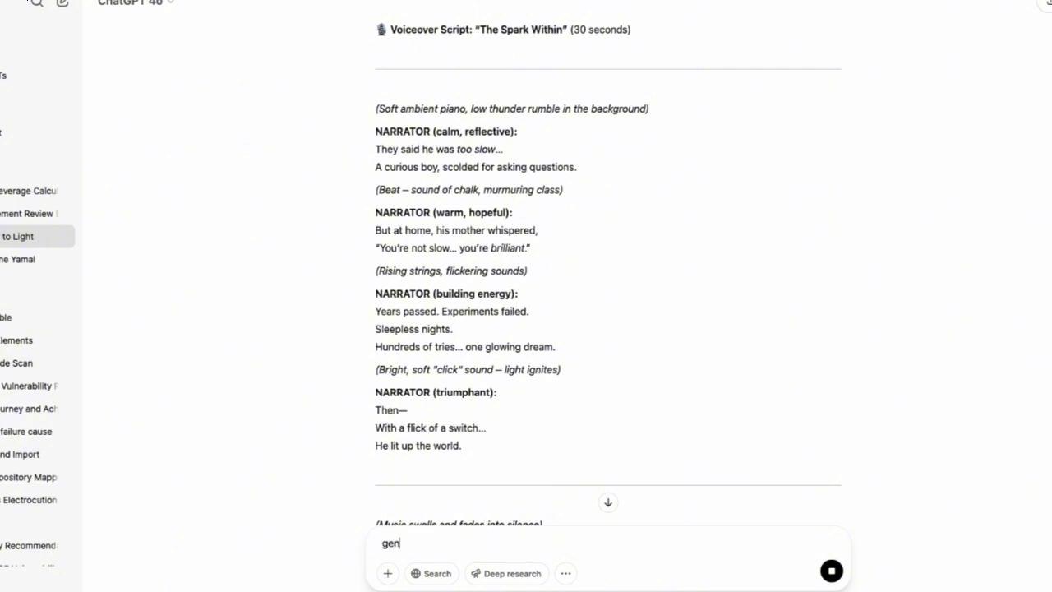
text(nerate animation cues fo)
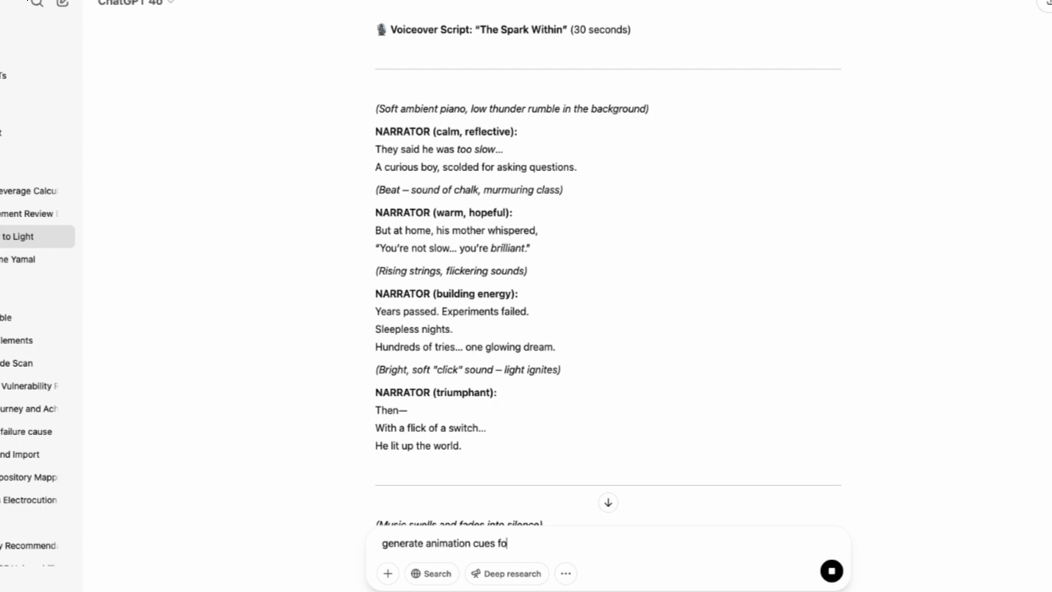
text(r my script)
key(Return)
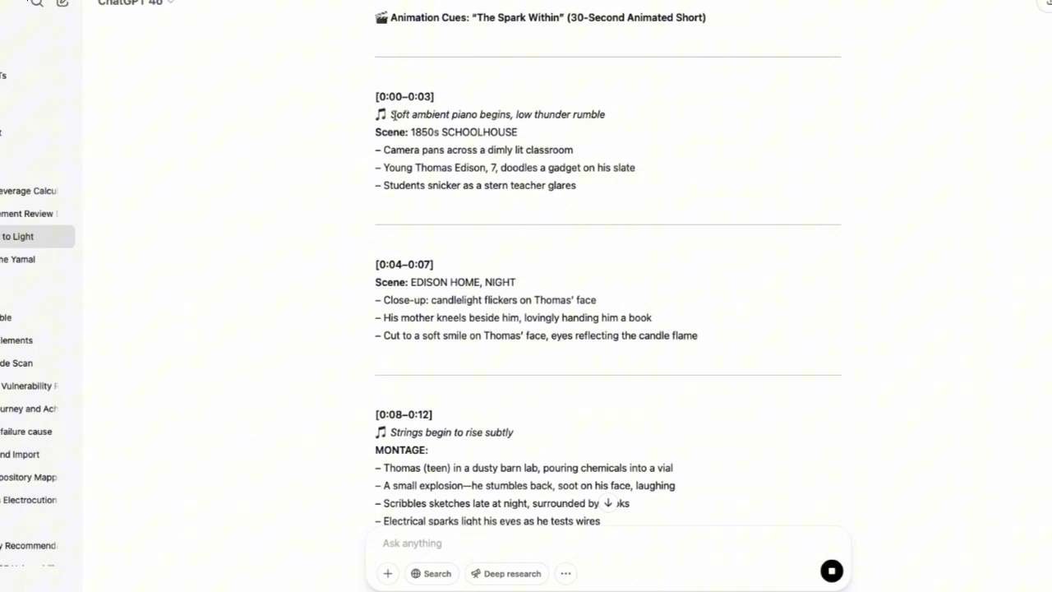
Step: Select the opening music cue line and the [0:00–0:03] timestamp in the reply
drag(393, 114, 630, 118)
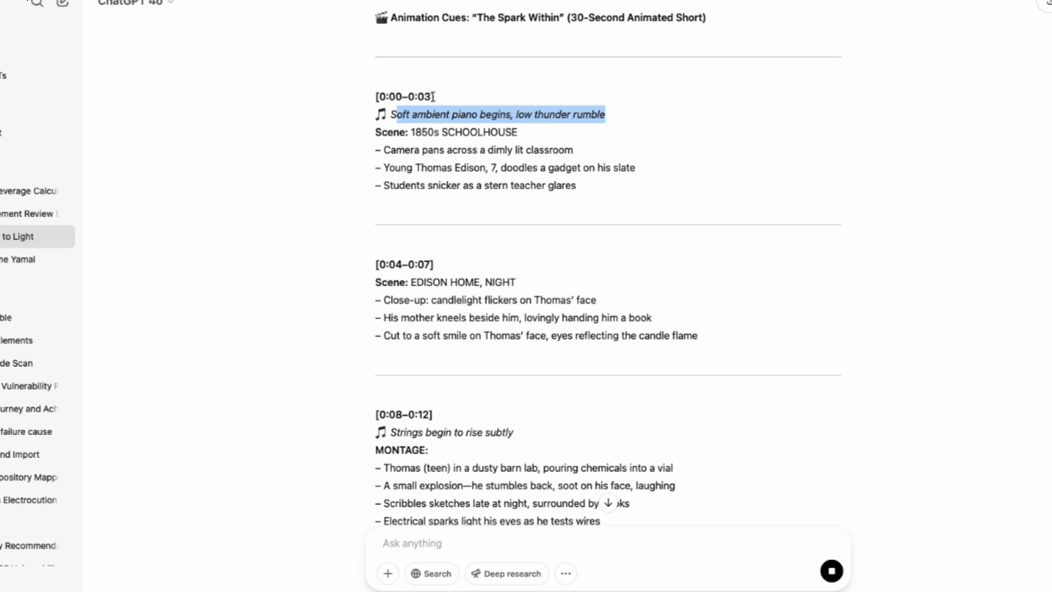
click(391, 122)
double_click(398, 116)
drag(444, 116, 599, 112)
drag(378, 96, 431, 96)
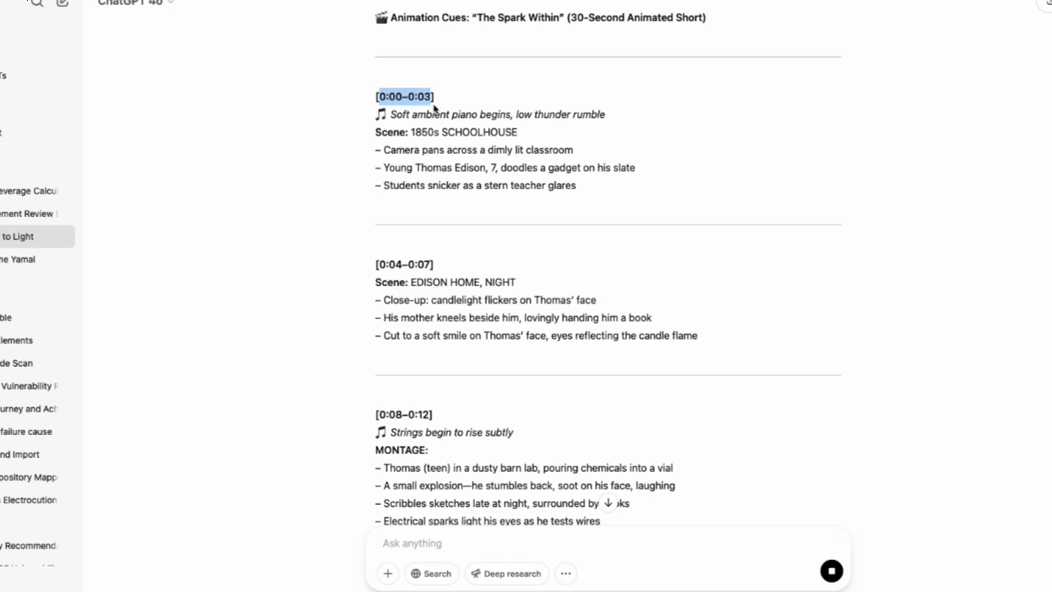
scroll(420, 360, down, 1)
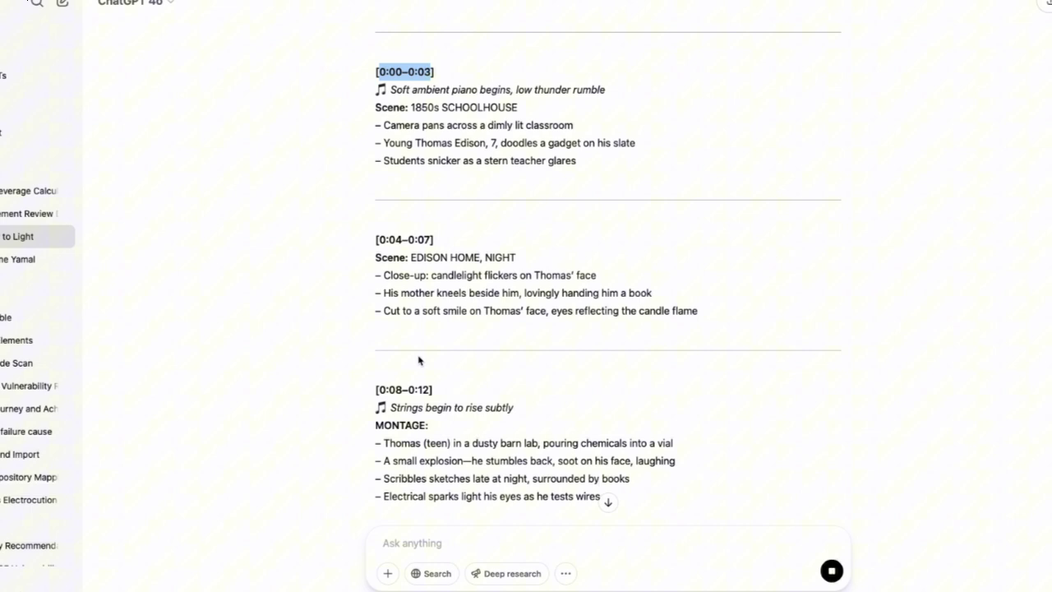
Step: Copy the candlelit classroom scene description from the shot breakdown
scroll(419, 360, up, 15)
scroll(418, 360, up, 10)
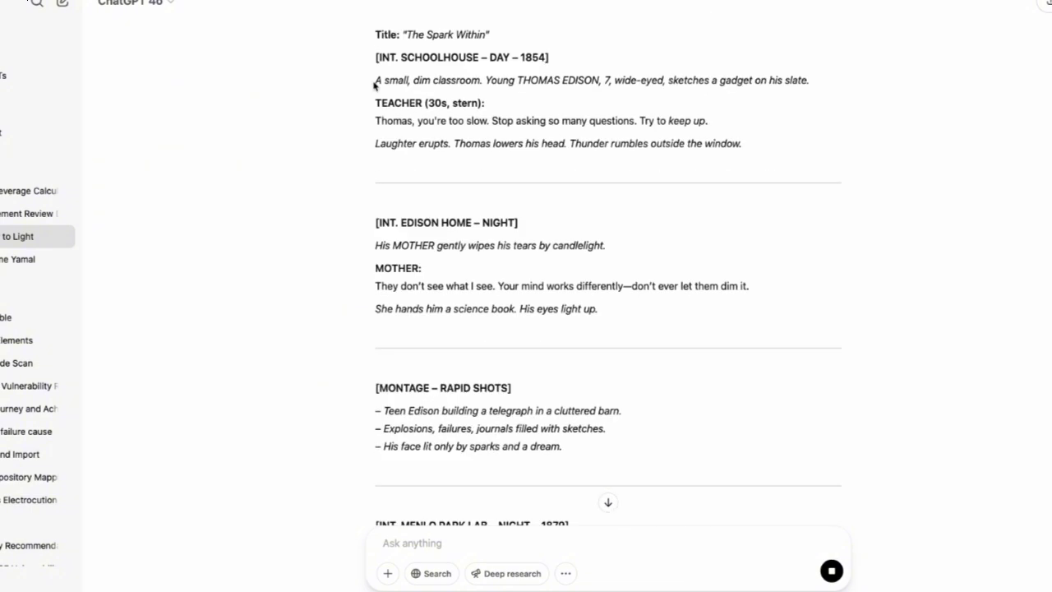
drag(374, 84, 822, 82)
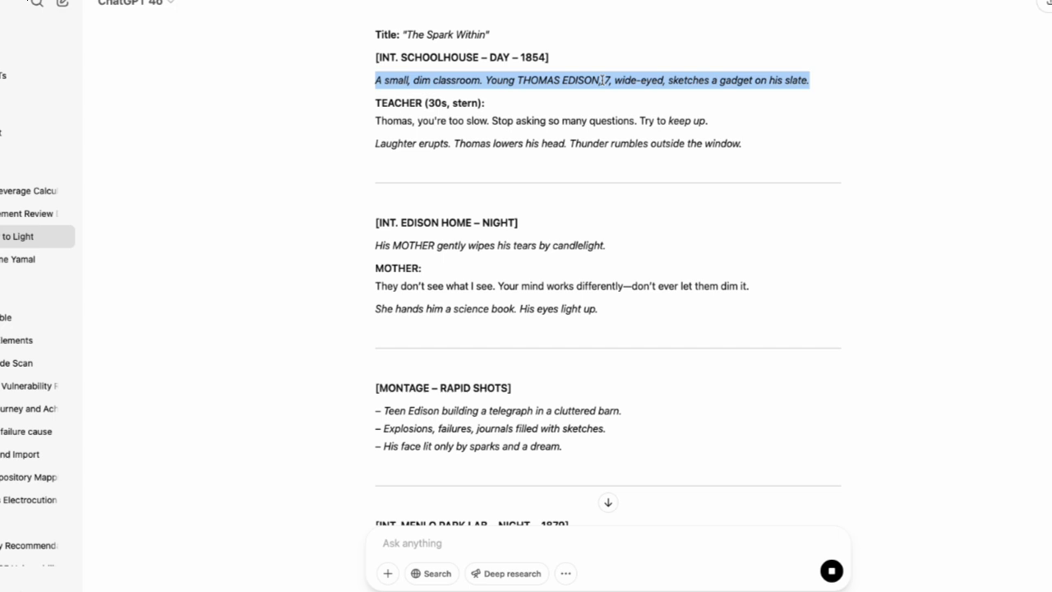
right_click(427, 70)
click(465, 104)
Step: Generate an image from the pasted classroom description using Create image
click(567, 575)
click(613, 506)
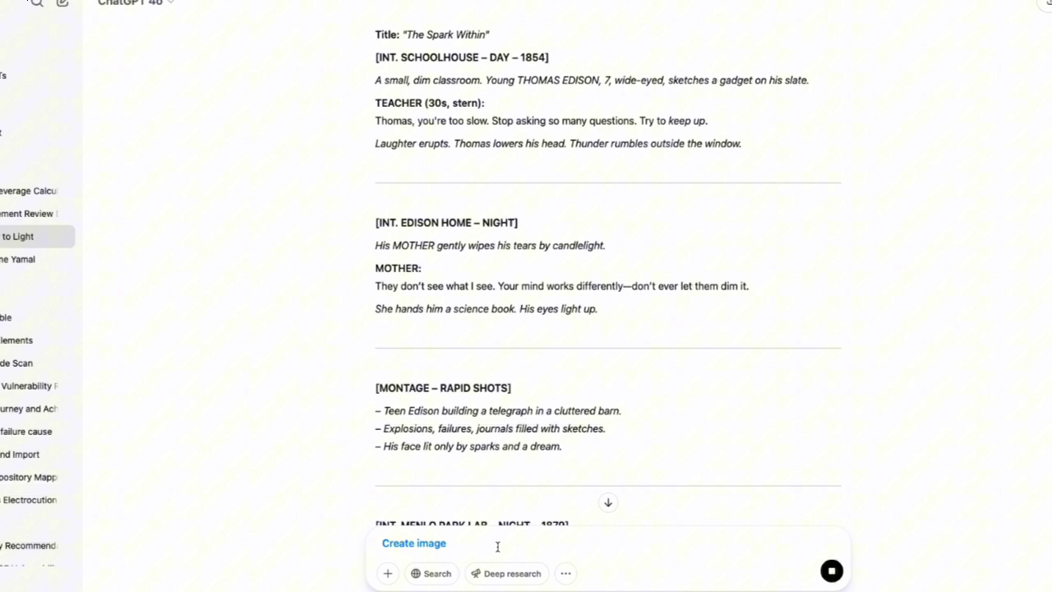
key(ctrl+v)
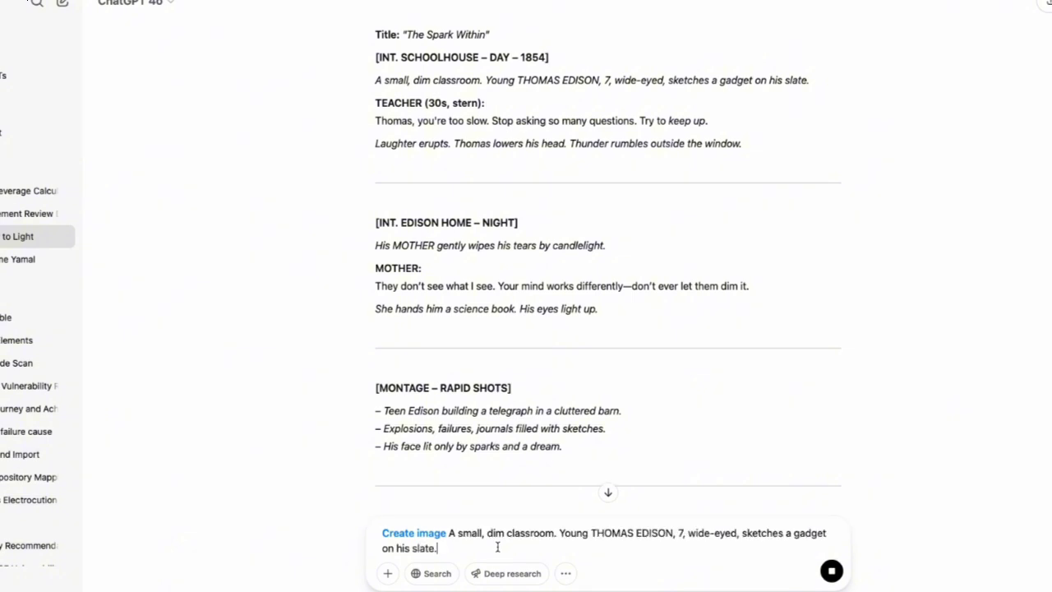
click(832, 572)
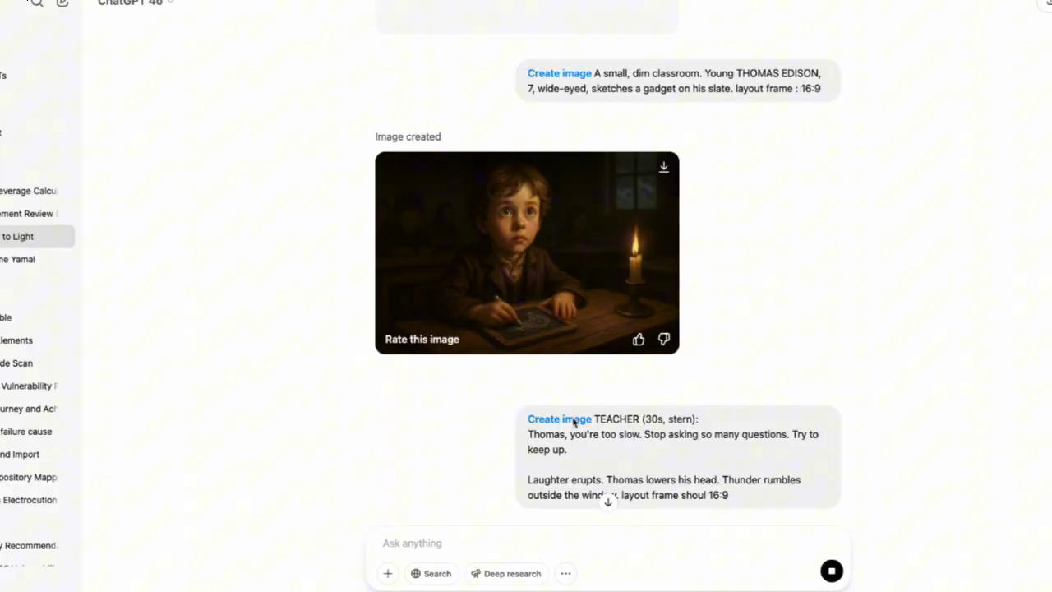
Step: Send the pasted teacher-scene prompt as an image request, fixing 'shoul' to 'should'
scroll(535, 423, up, 2)
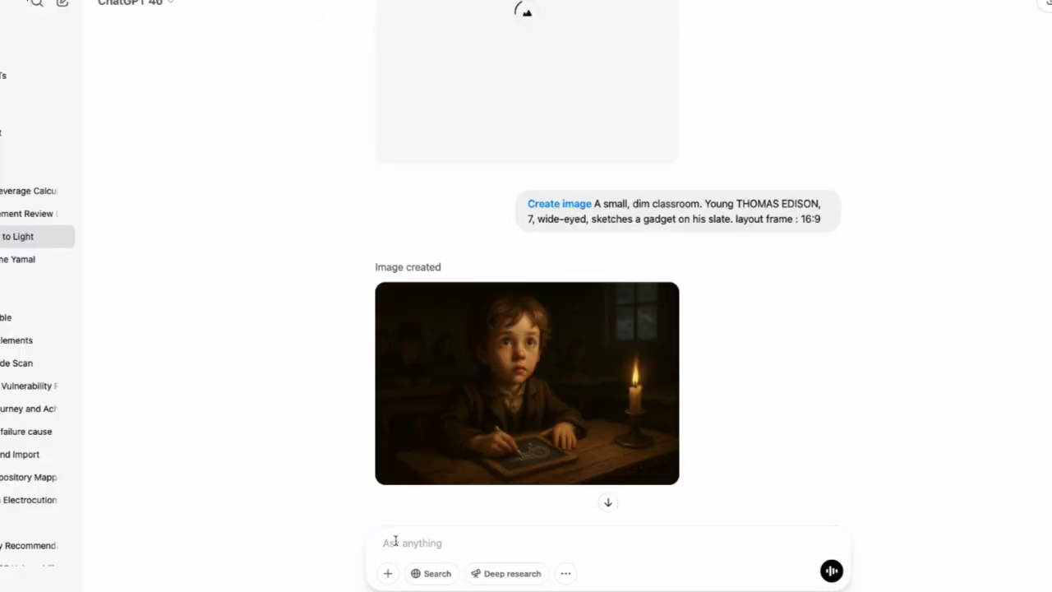
click(565, 573)
click(582, 505)
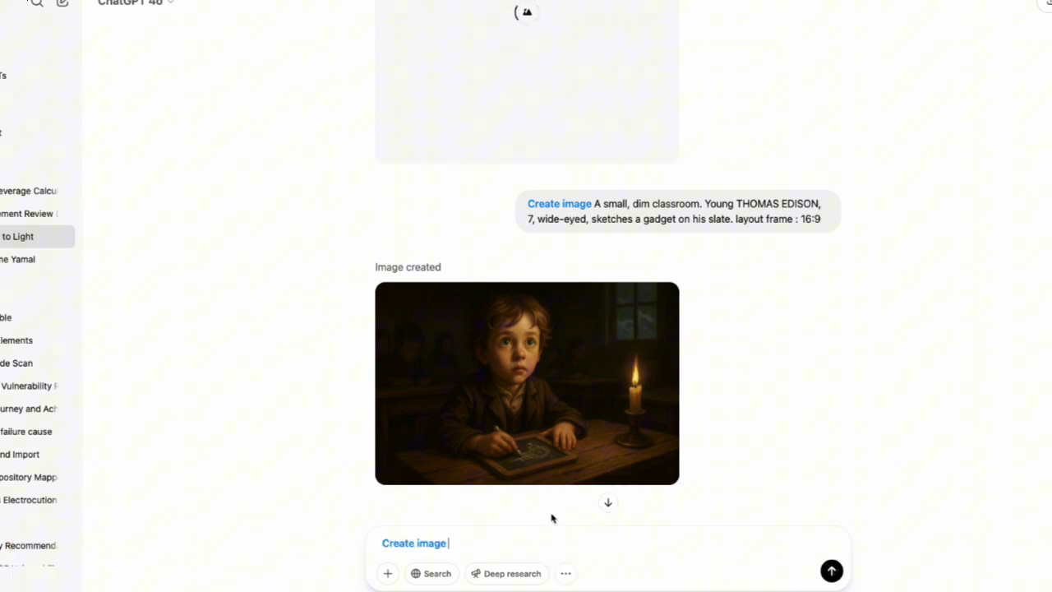
key(ctrl+v)
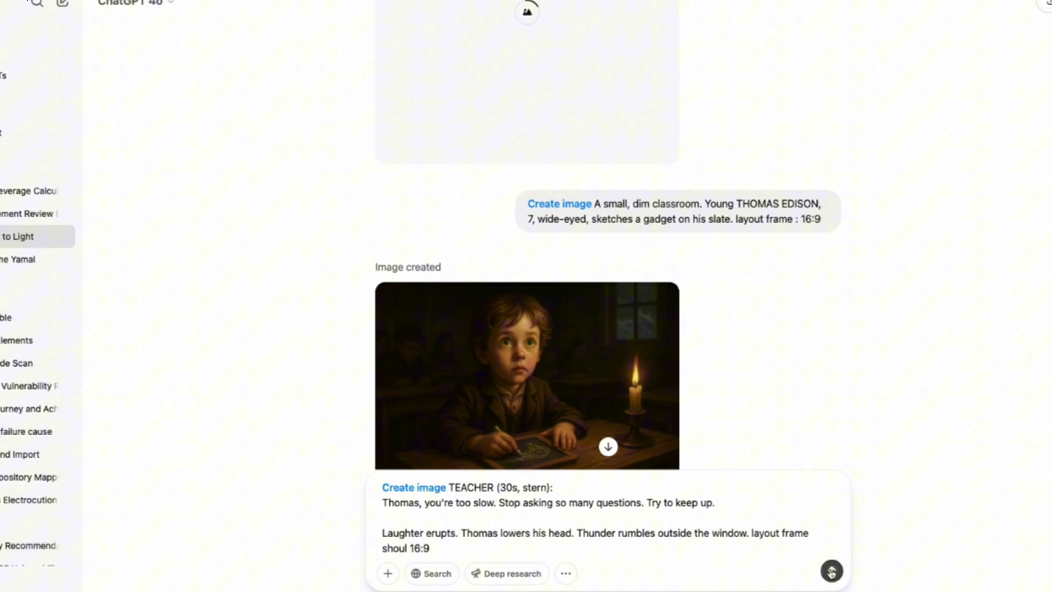
drag(751, 533, 814, 540)
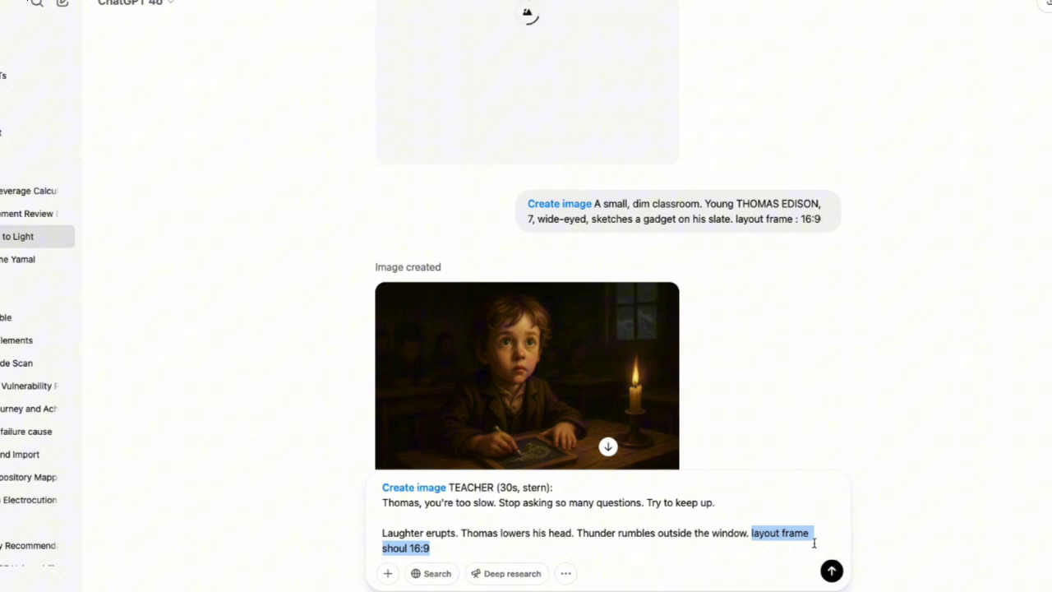
click(406, 548)
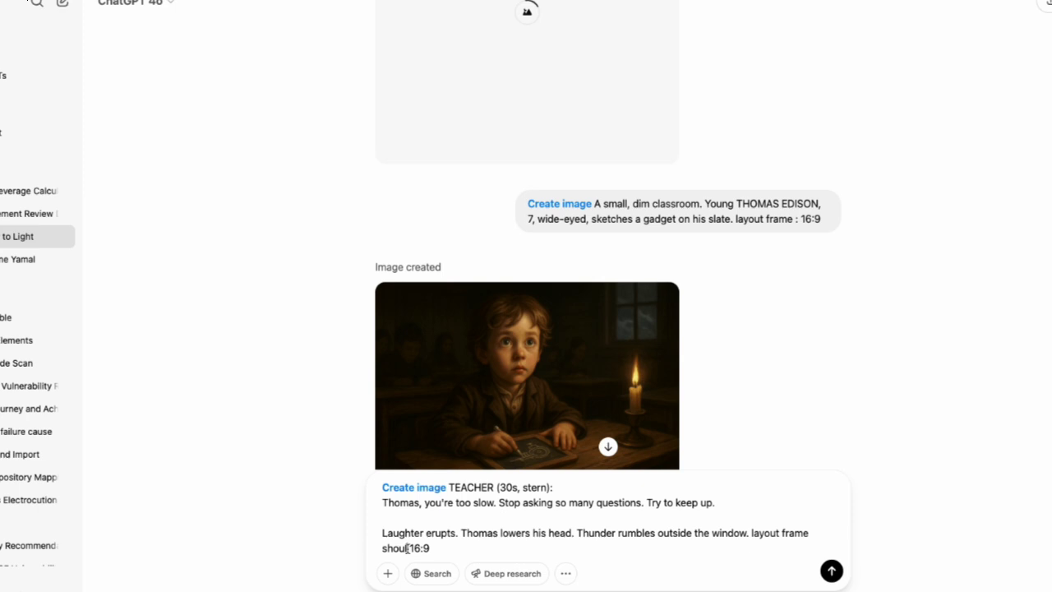
text(d)
click(832, 568)
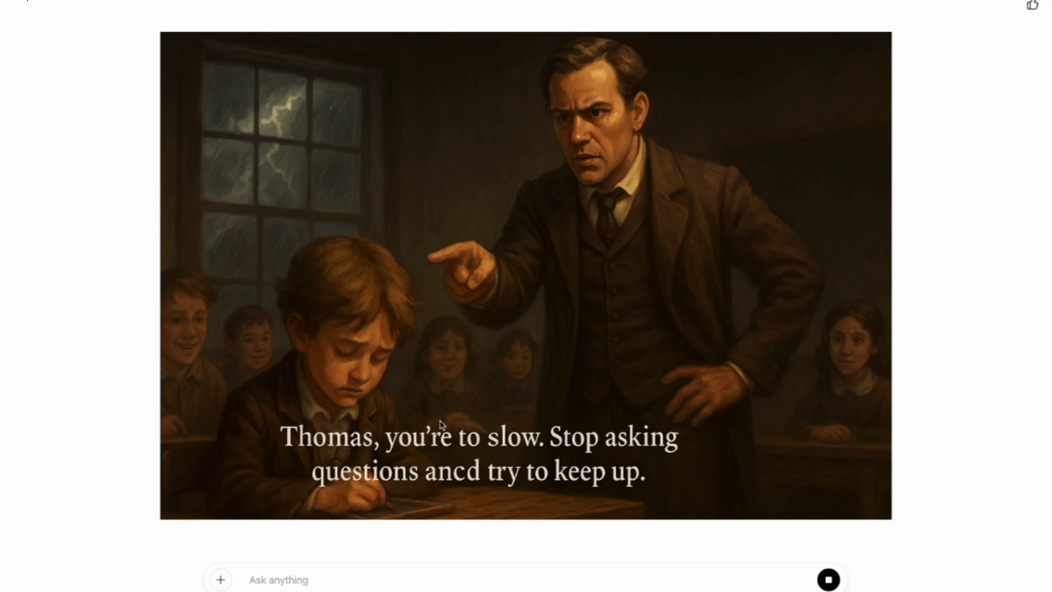
Step: Type 'remove text from image' and open the stern teacher image for editing
key(Escape)
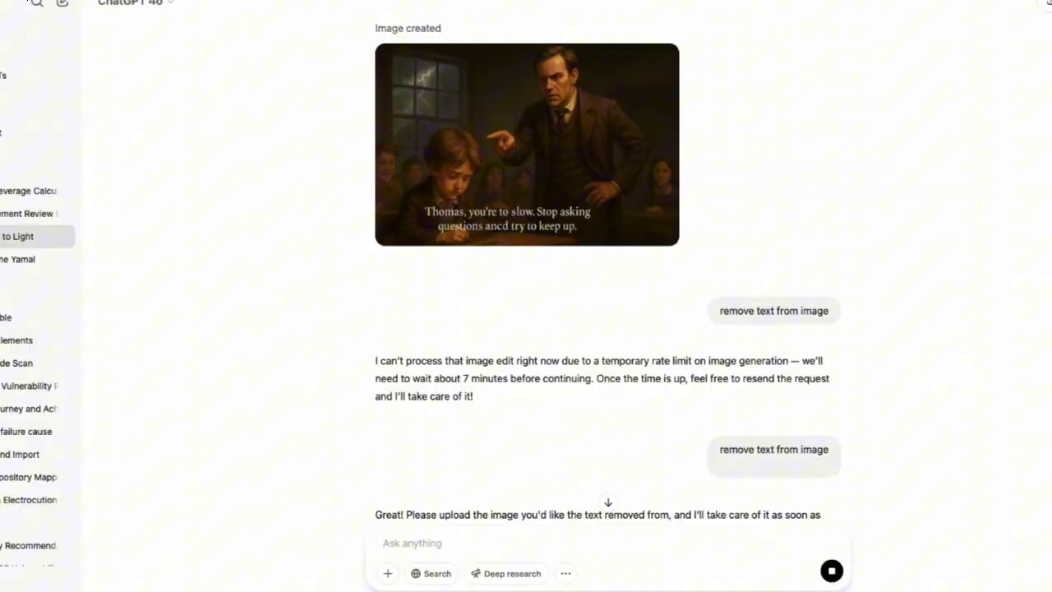
scroll(528, 286, up, 3)
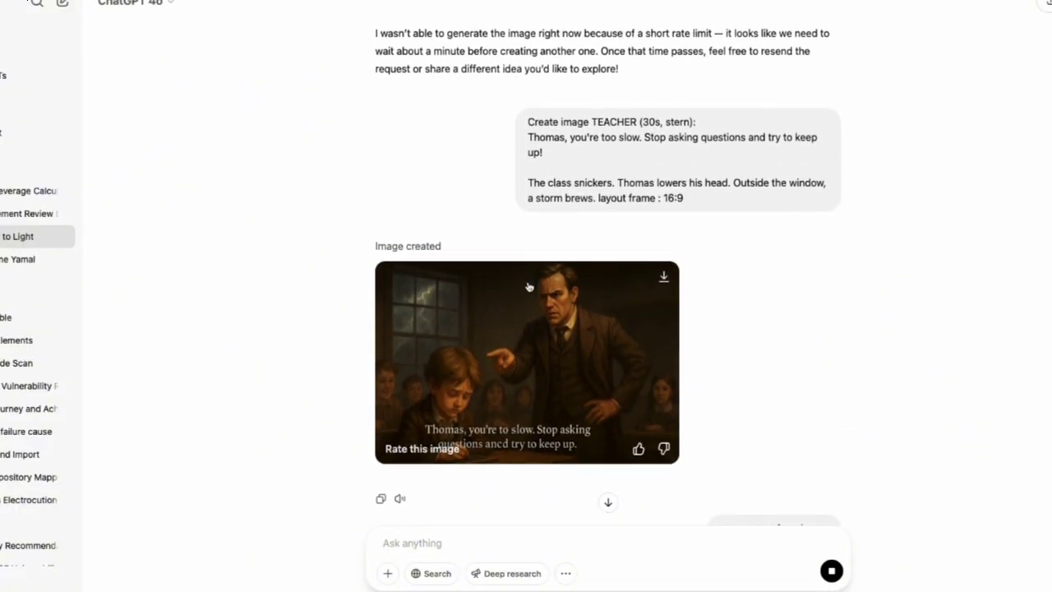
scroll(528, 286, up, 1)
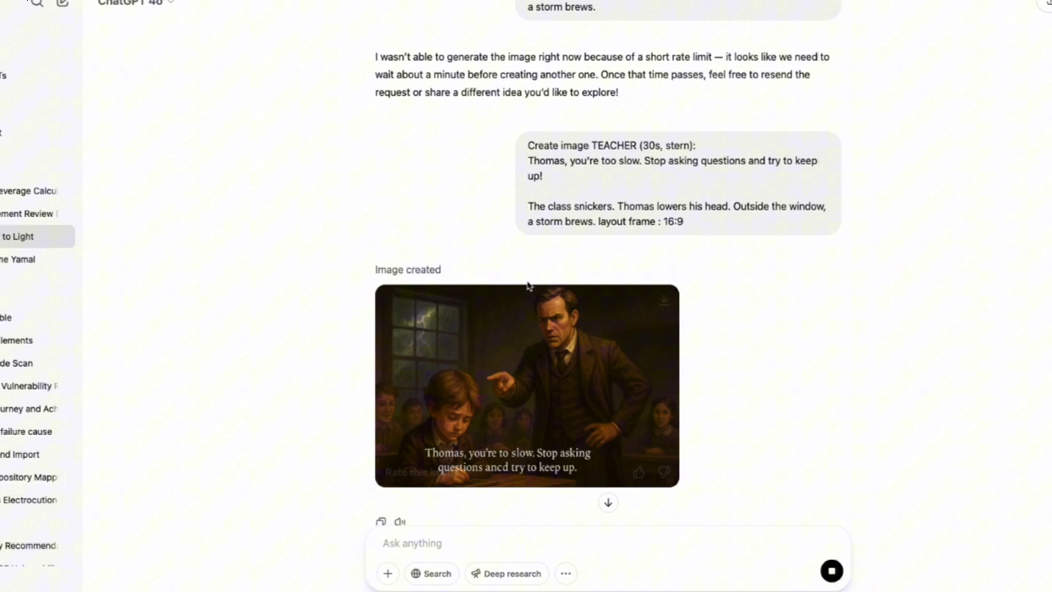
click(415, 550)
text(remove text)
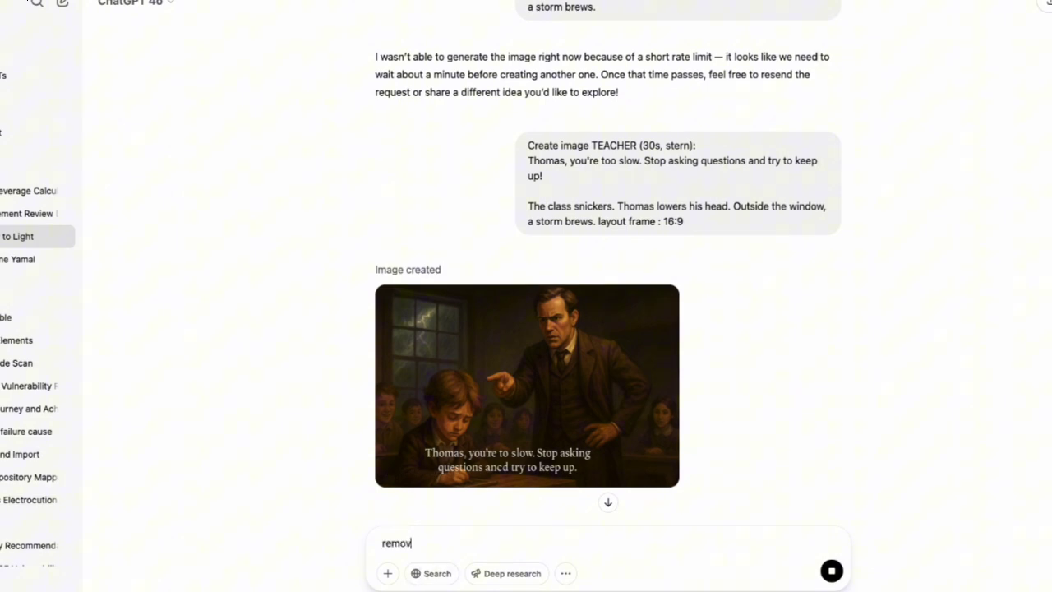
text( from image)
click(576, 386)
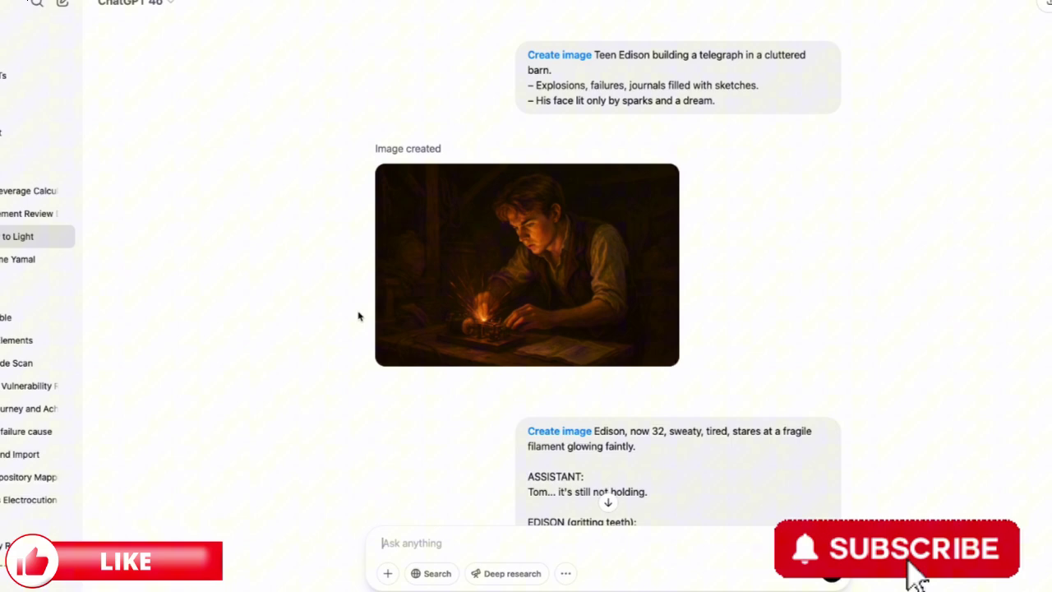
Step: Type 'remove text' and open the 'Let there be light' image for editing
key(Escape)
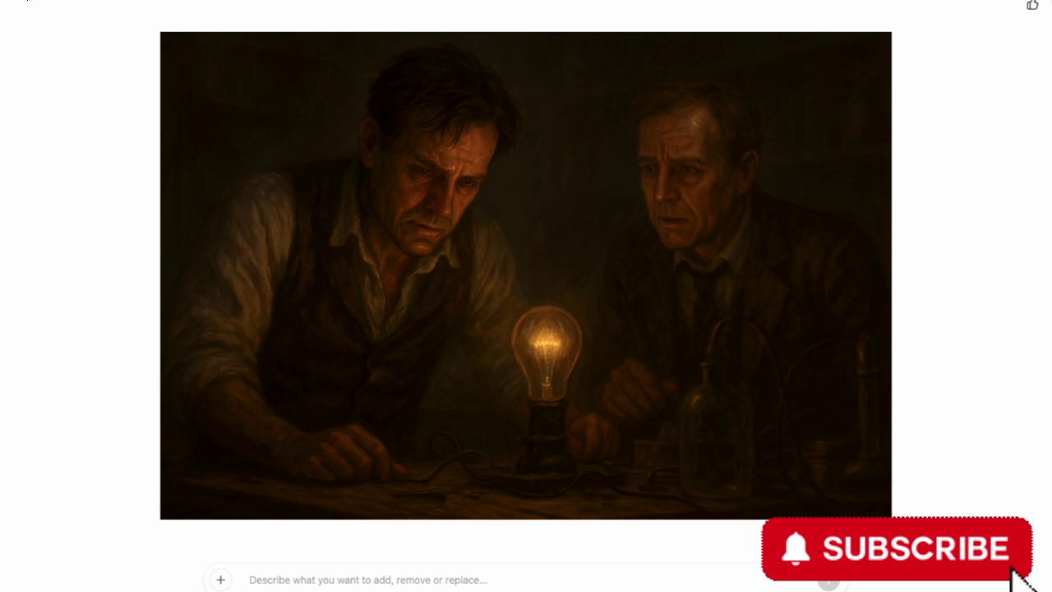
key(Escape)
scroll(481, 308, down, 5)
click(481, 308)
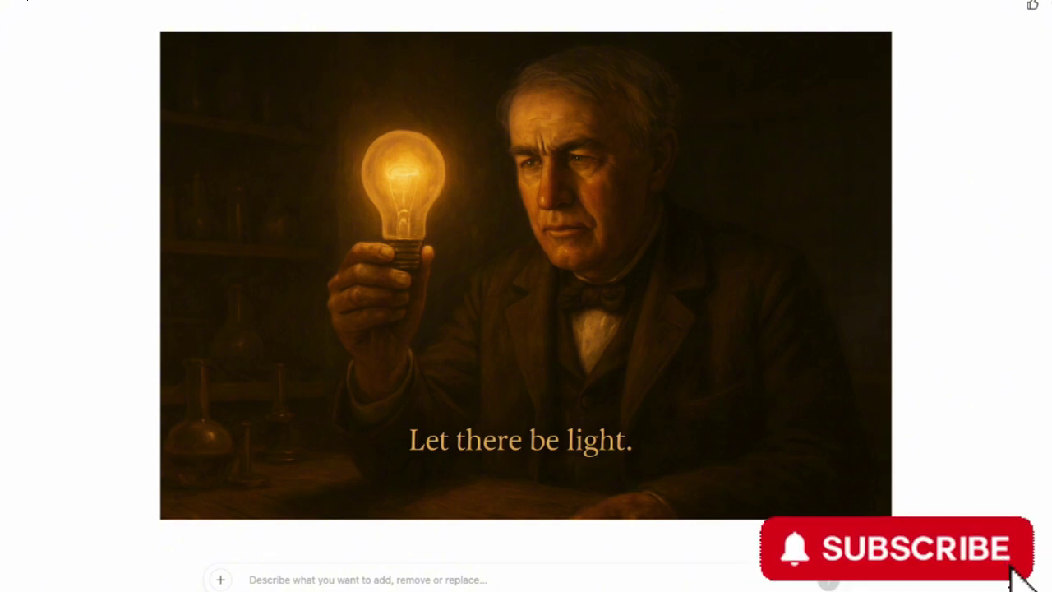
key(Escape)
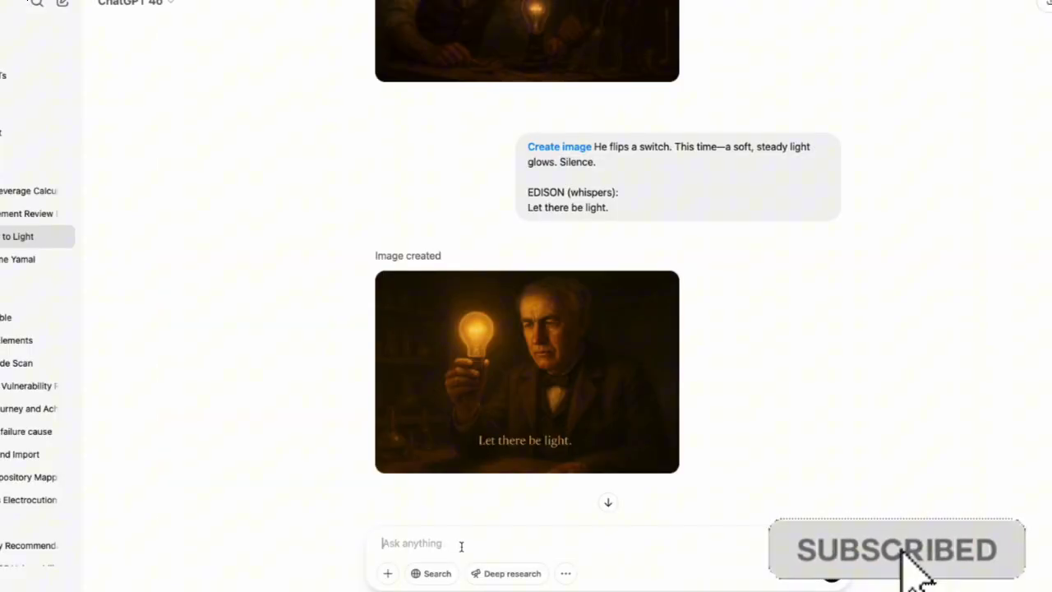
text(remov)
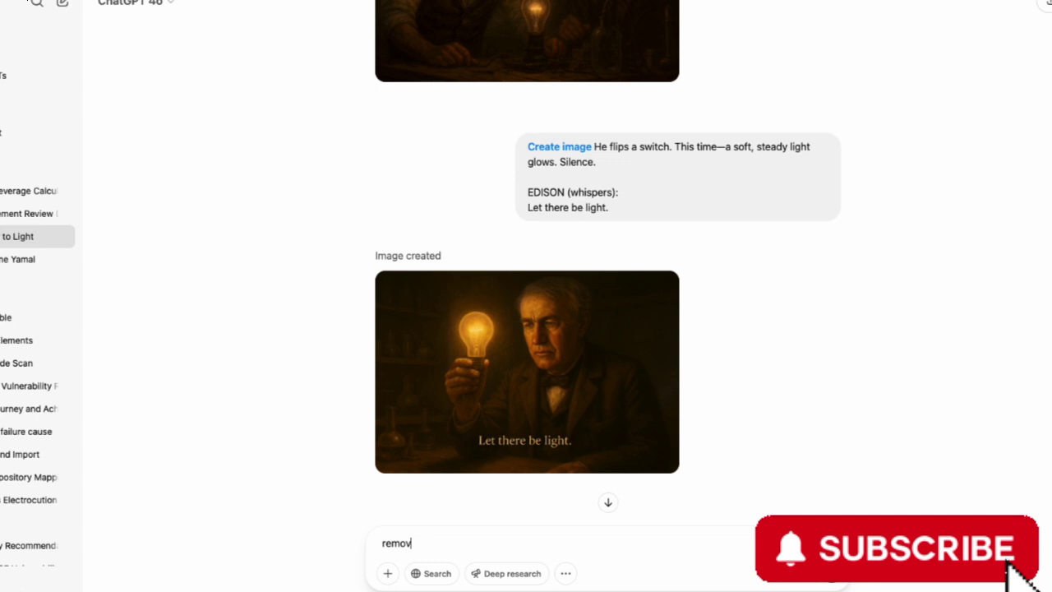
text(e text)
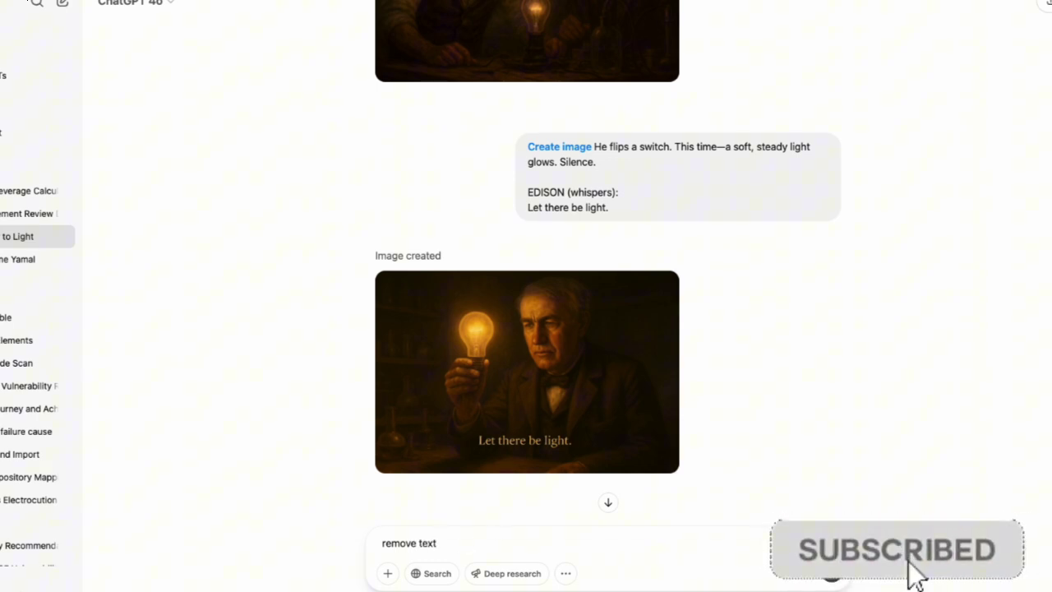
click(526, 411)
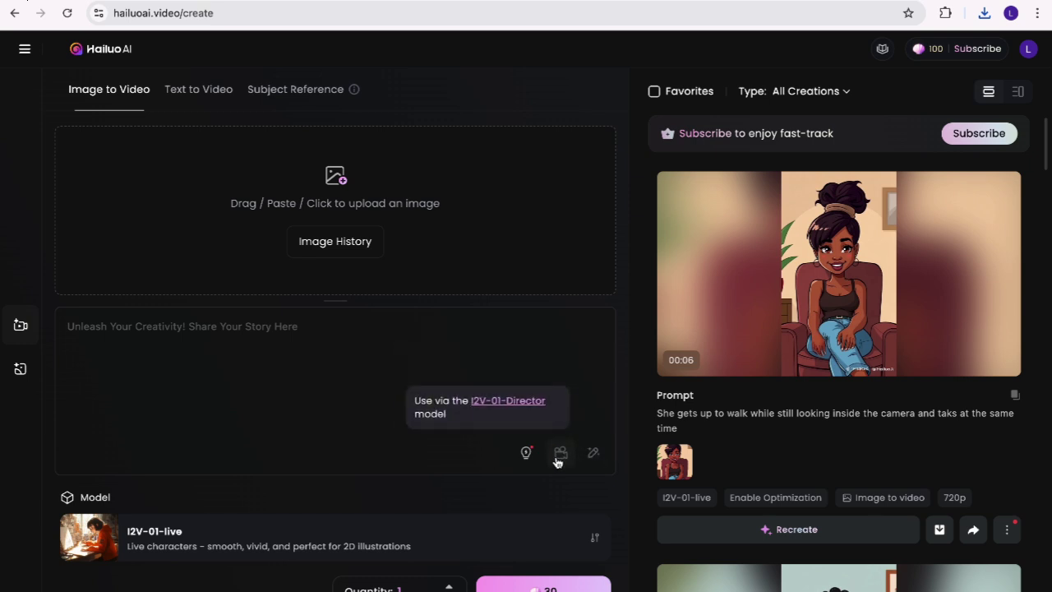
Step: Choose the I2V-01-Director model on Hailuo AI's Image to Video page
click(596, 539)
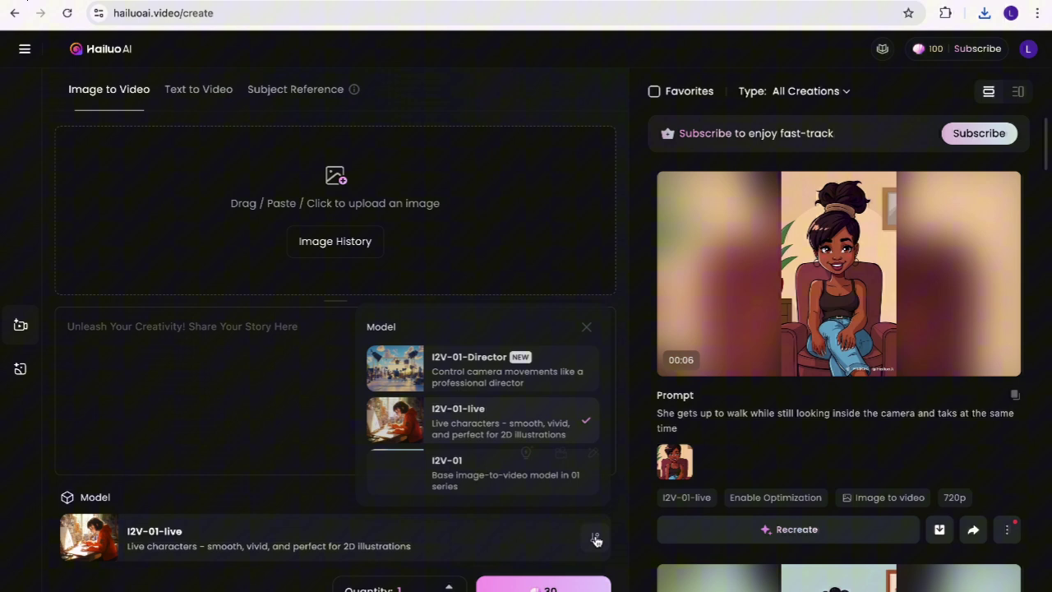
click(520, 367)
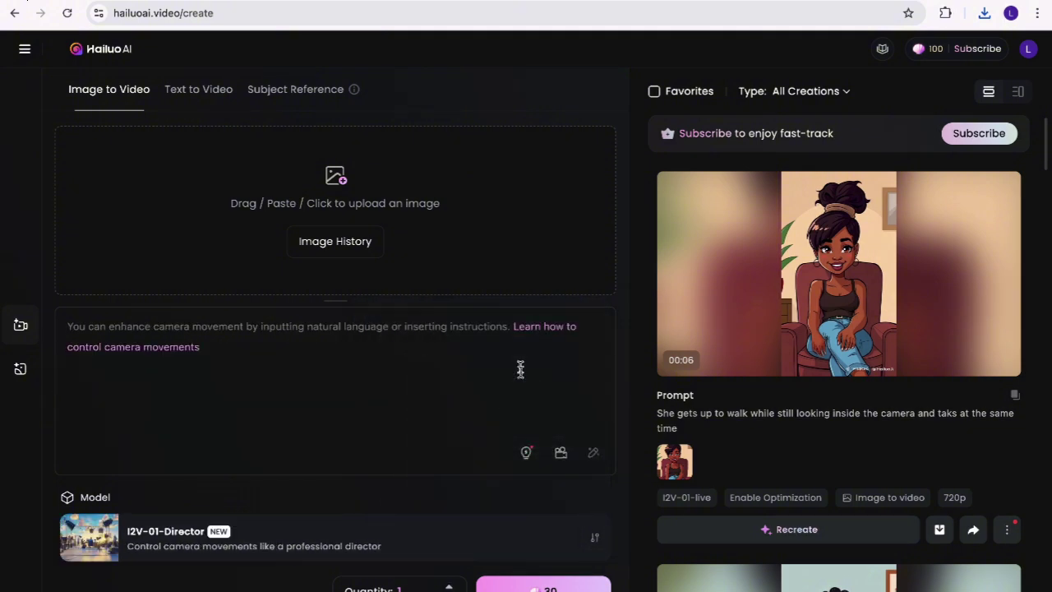
click(597, 539)
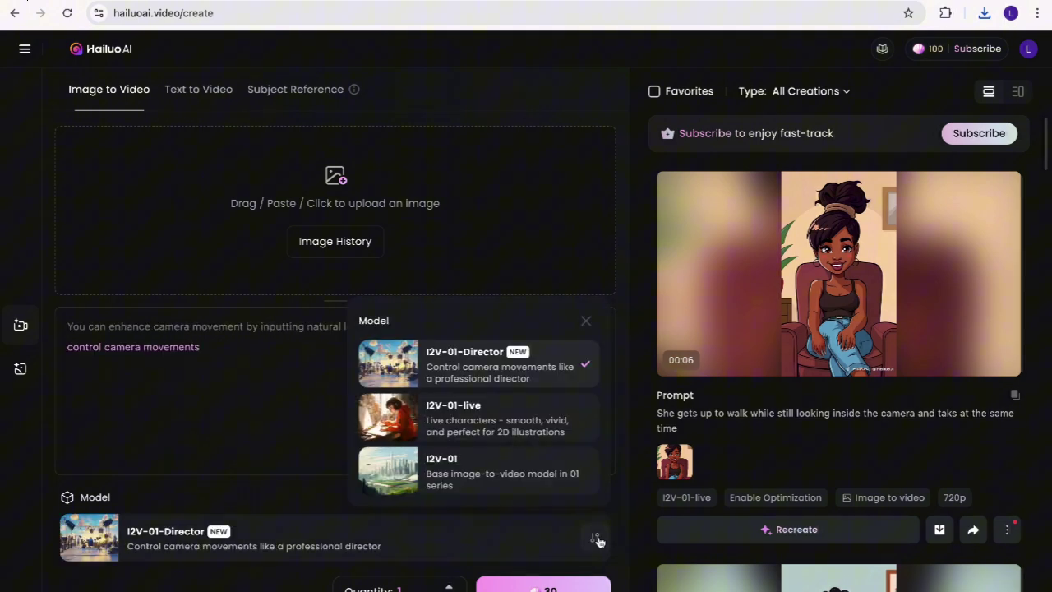
click(255, 428)
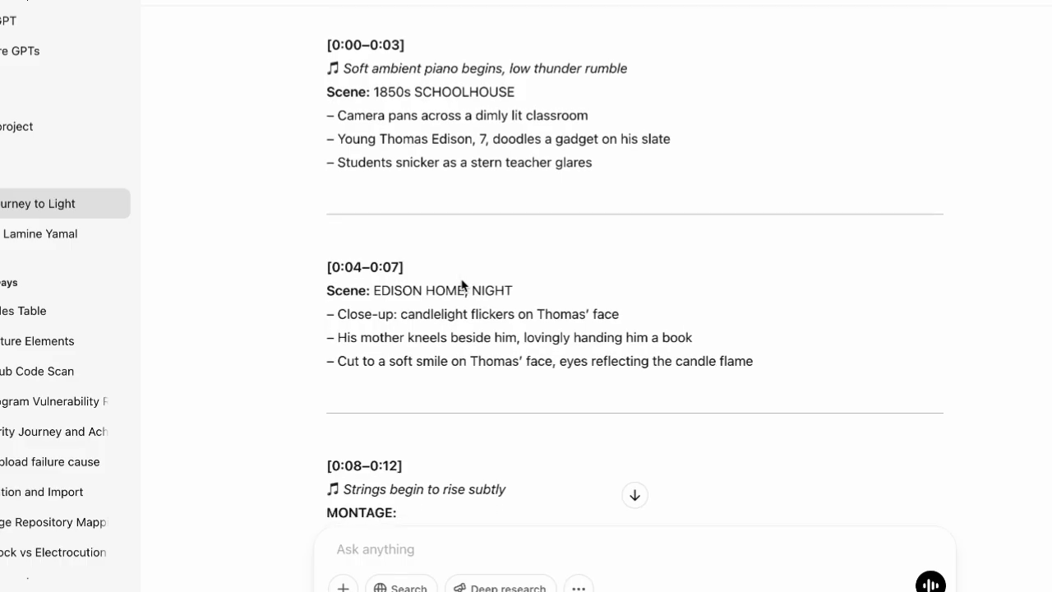
scroll(433, 230, down, 1)
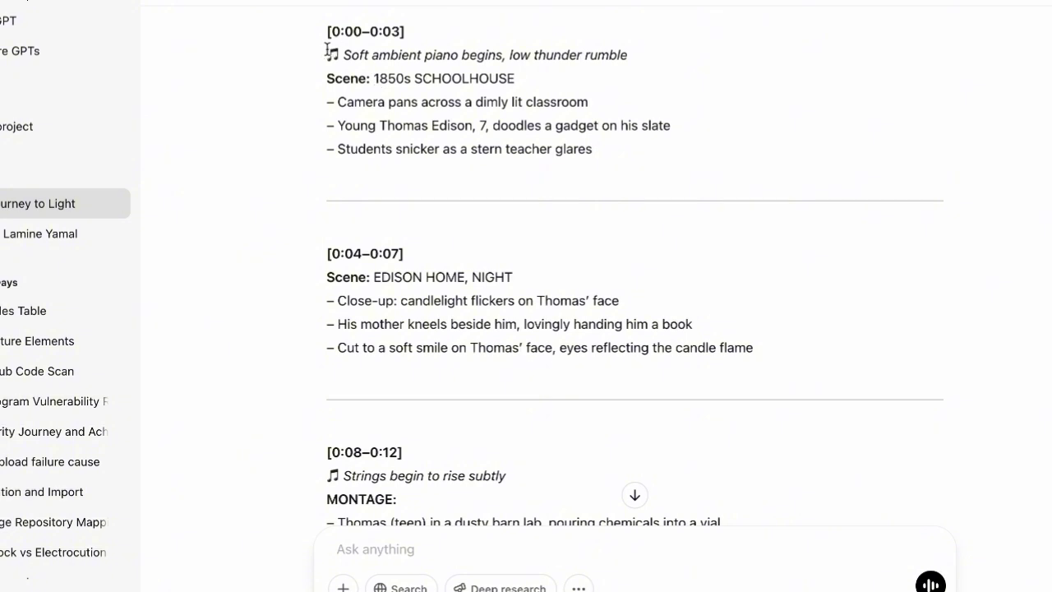
Step: Copy the 1850s SCHOOLHOUSE scene and its three bullet lines from ChatGPT
drag(328, 55, 514, 80)
click(409, 79)
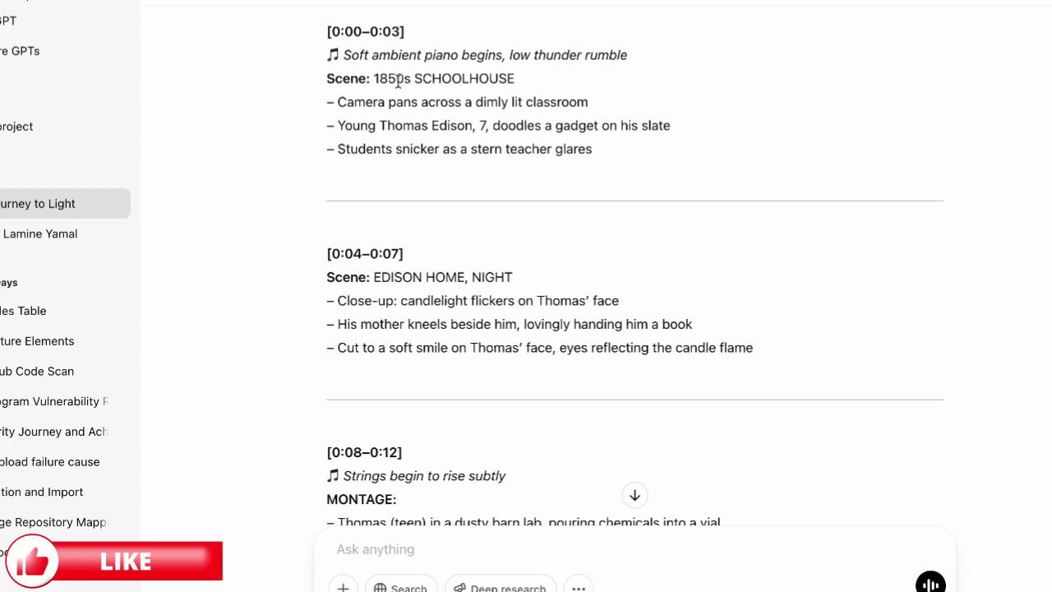
drag(378, 78, 604, 159)
right_click(448, 109)
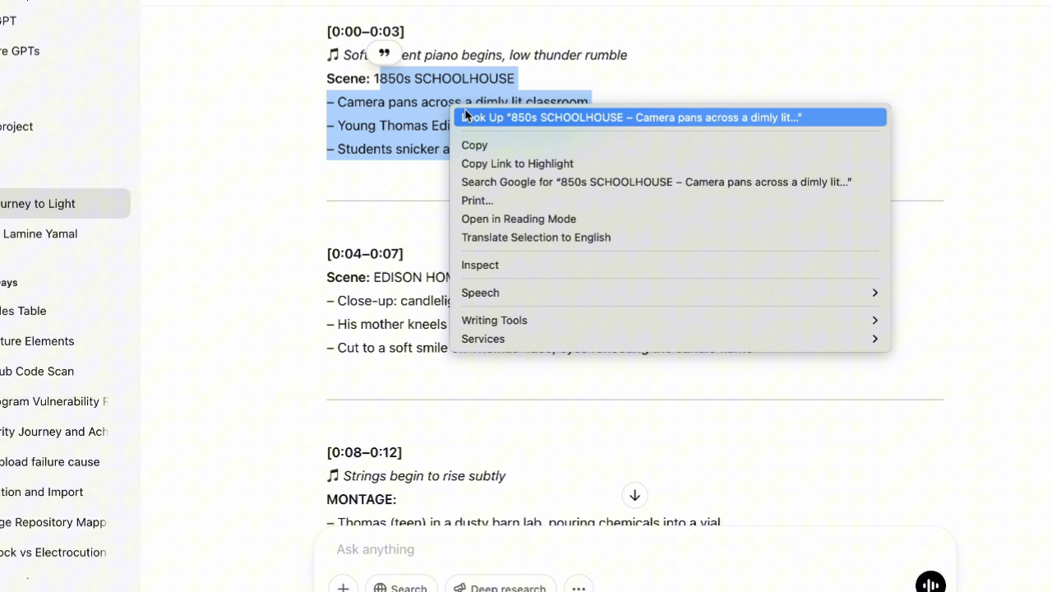
click(391, 88)
click(376, 79)
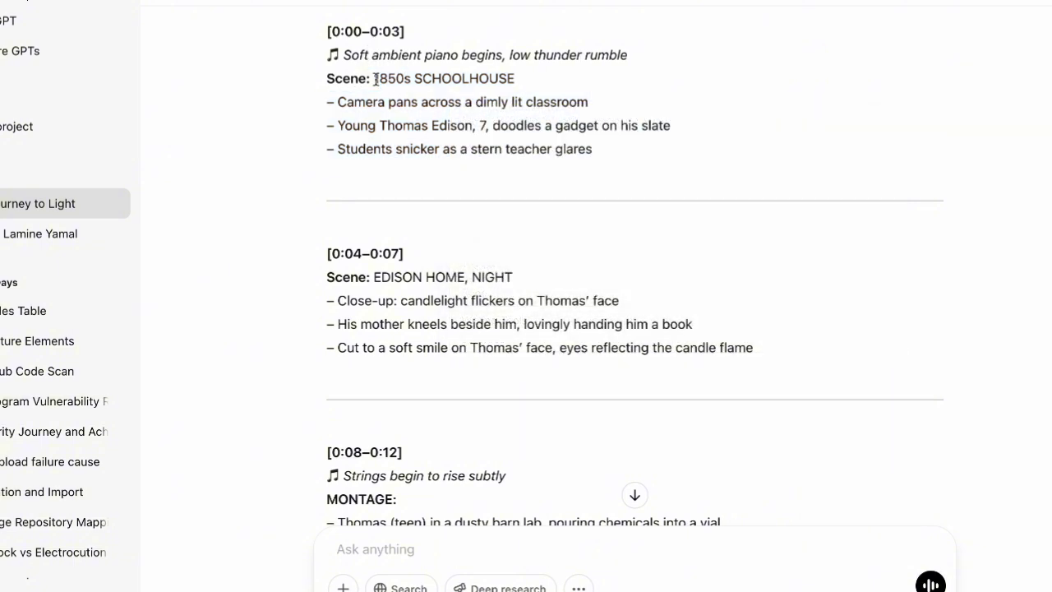
drag(375, 78, 588, 172)
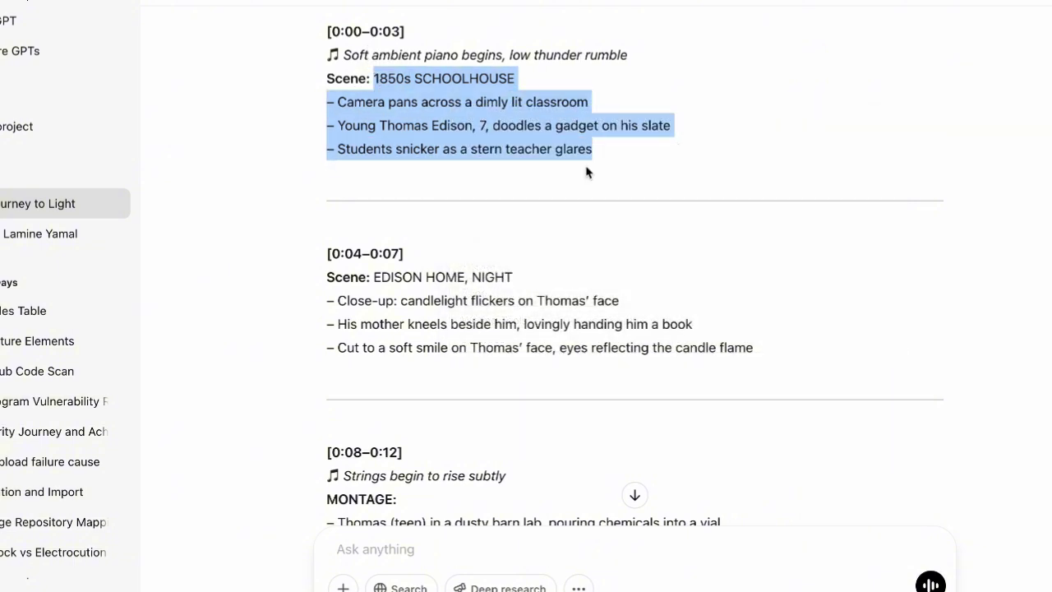
right_click(520, 116)
click(538, 156)
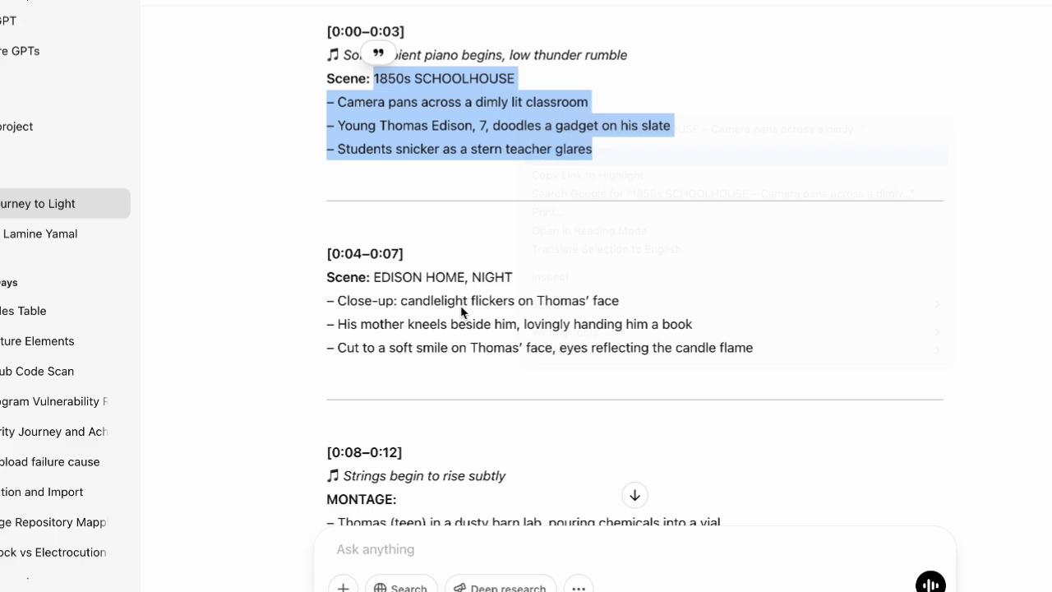
Step: Select the 1850s SCHOOLHOUSE heading in Hailuo AI's video prompt
scroll(461, 316, down, 5)
scroll(461, 323, down, 10)
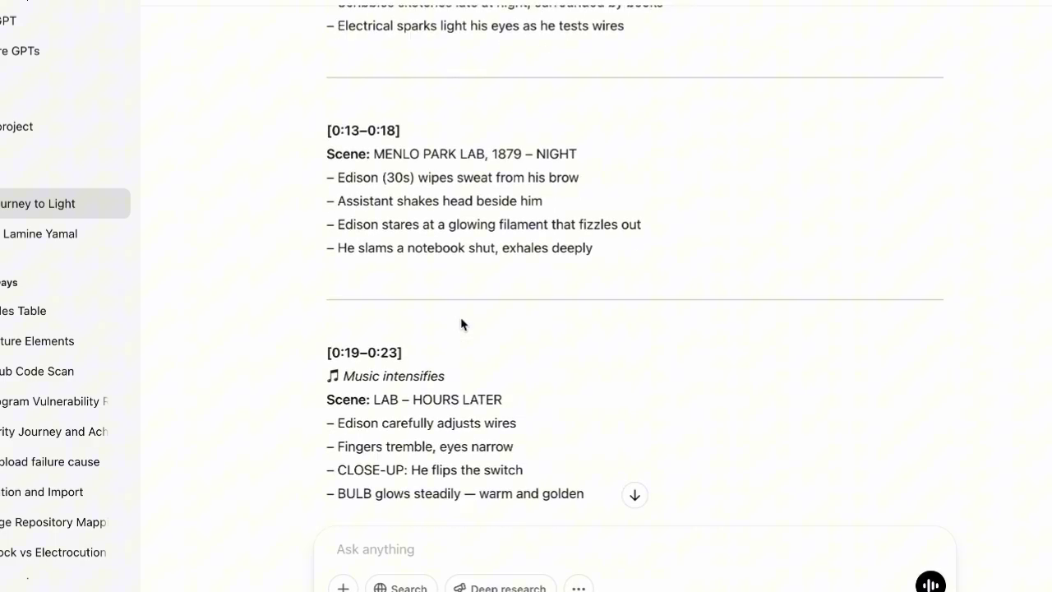
scroll(462, 318, up, 8)
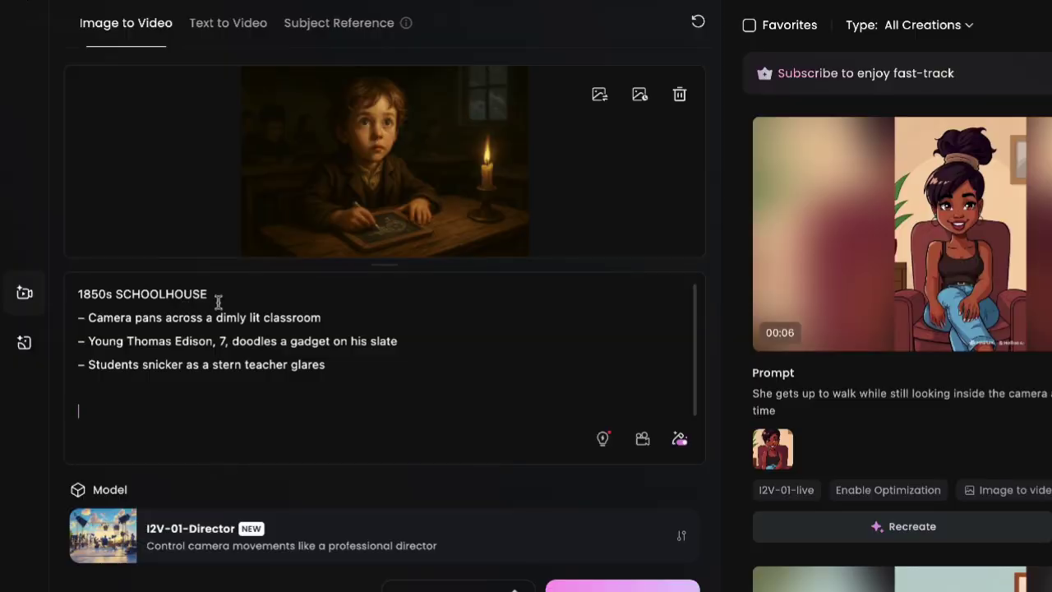
drag(216, 294, 59, 284)
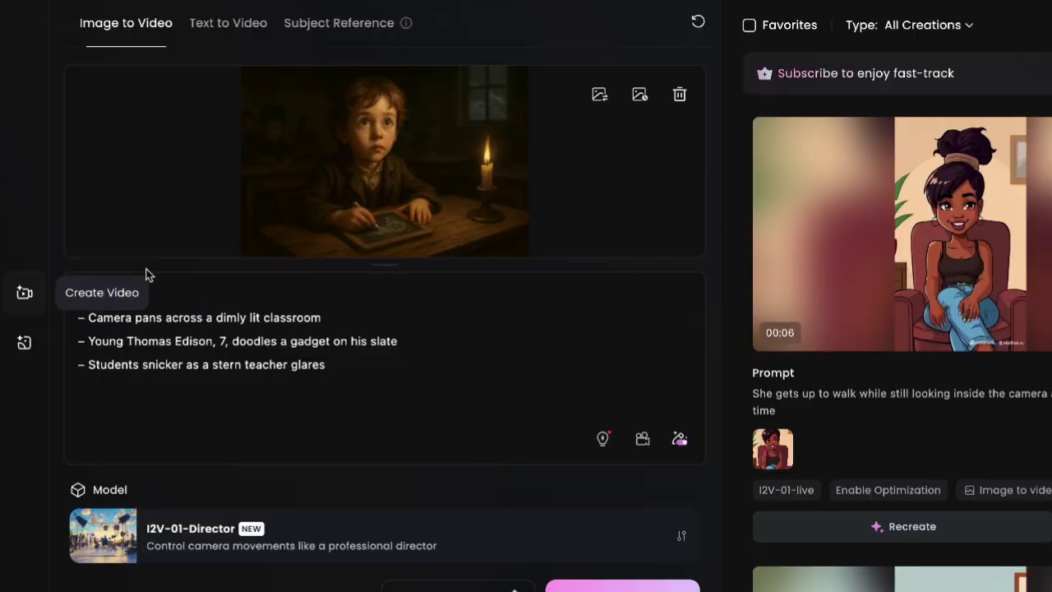
Step: Apply the Right circling camera move and delete the 'Camera pans…' phrase from the prompt
click(340, 400)
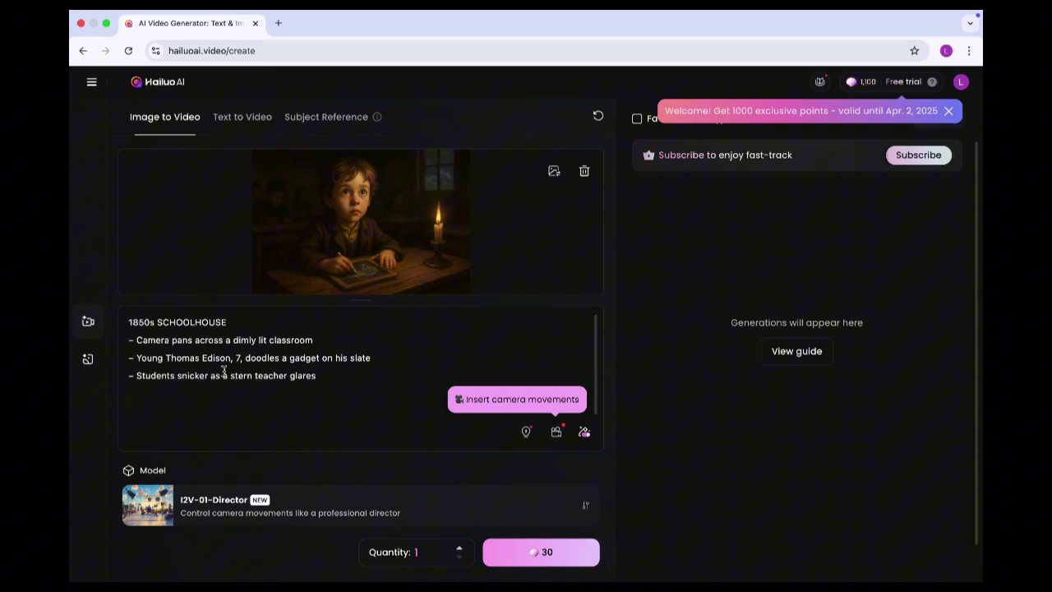
click(556, 431)
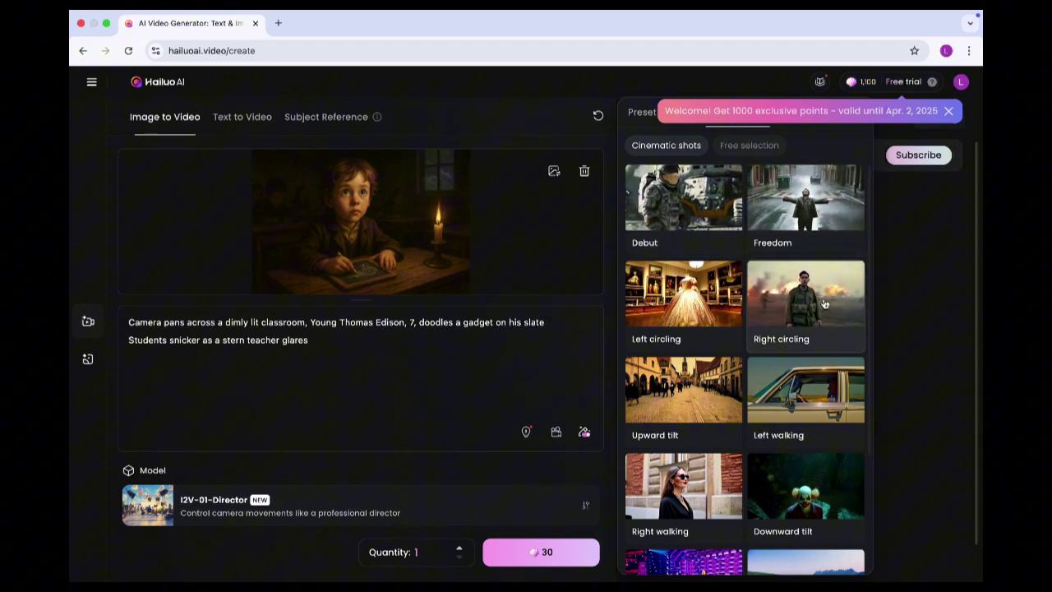
click(797, 288)
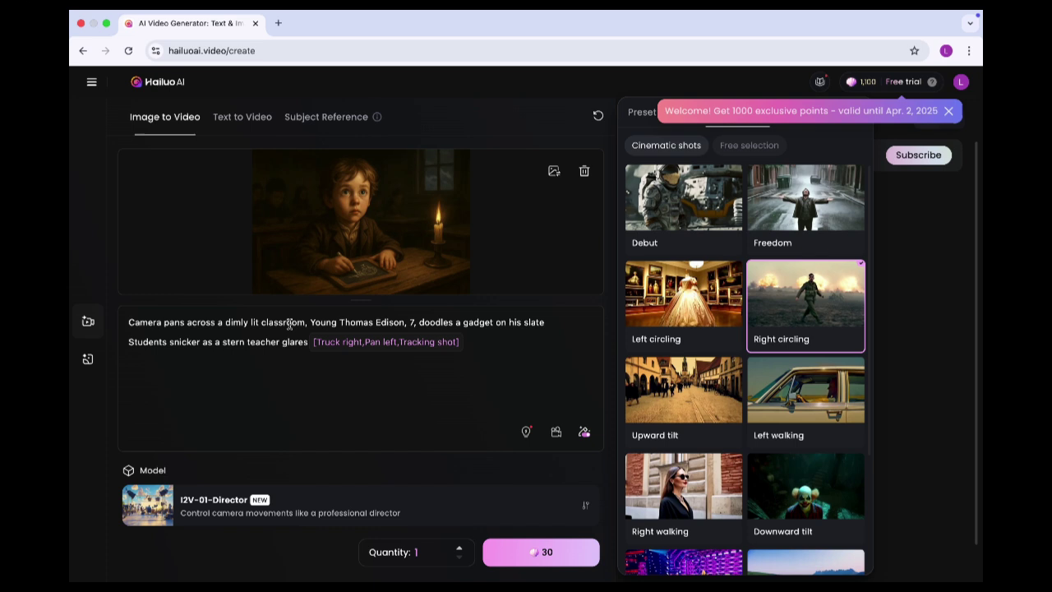
drag(306, 323, 70, 329)
key(BackSpace)
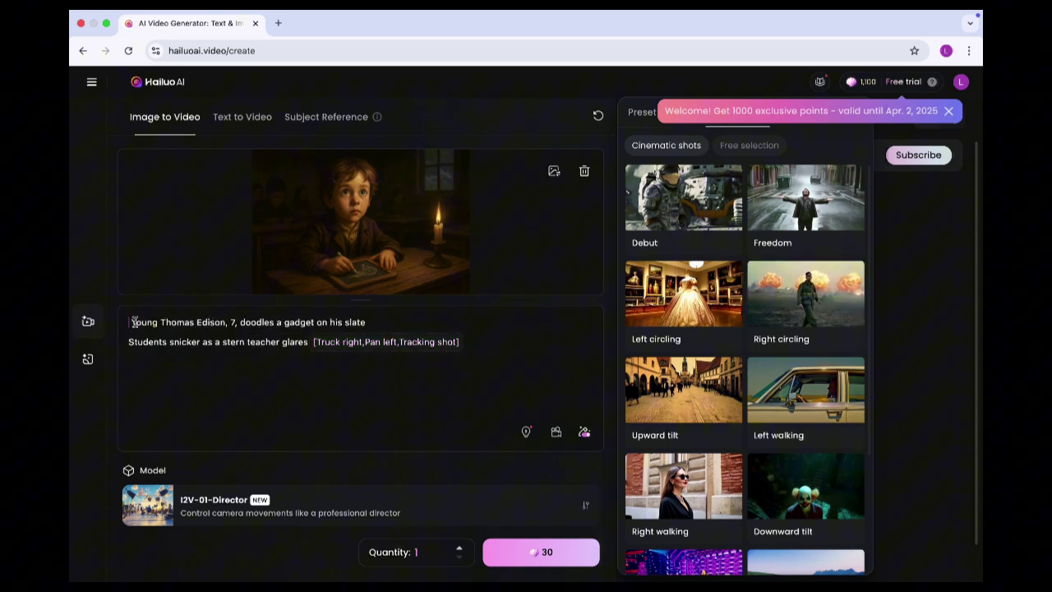
key(Delete)
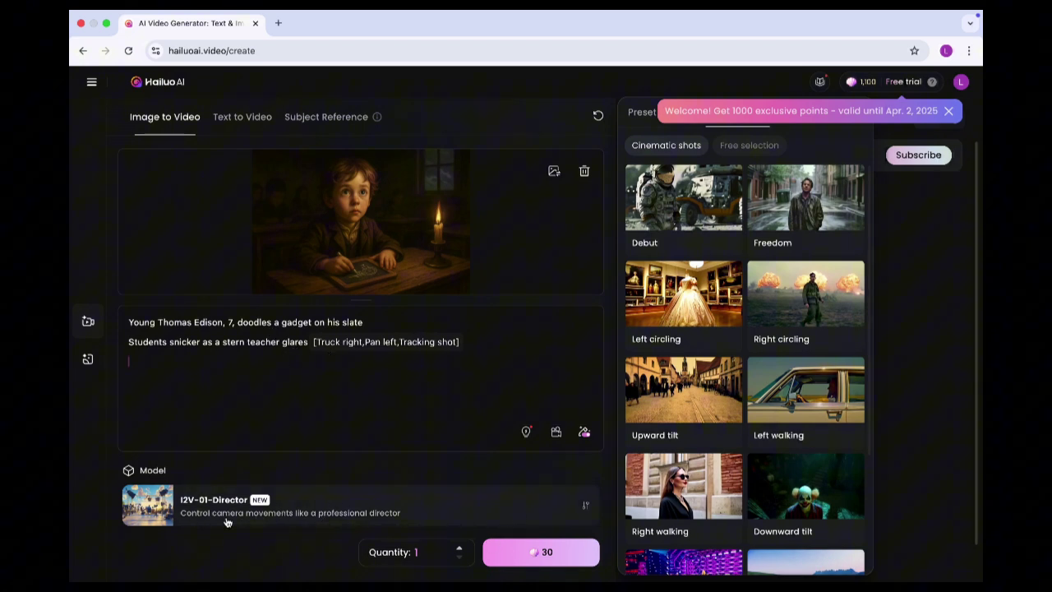
Step: Generate the video for 30 credits, then close the welcome banner and presets panel
click(501, 551)
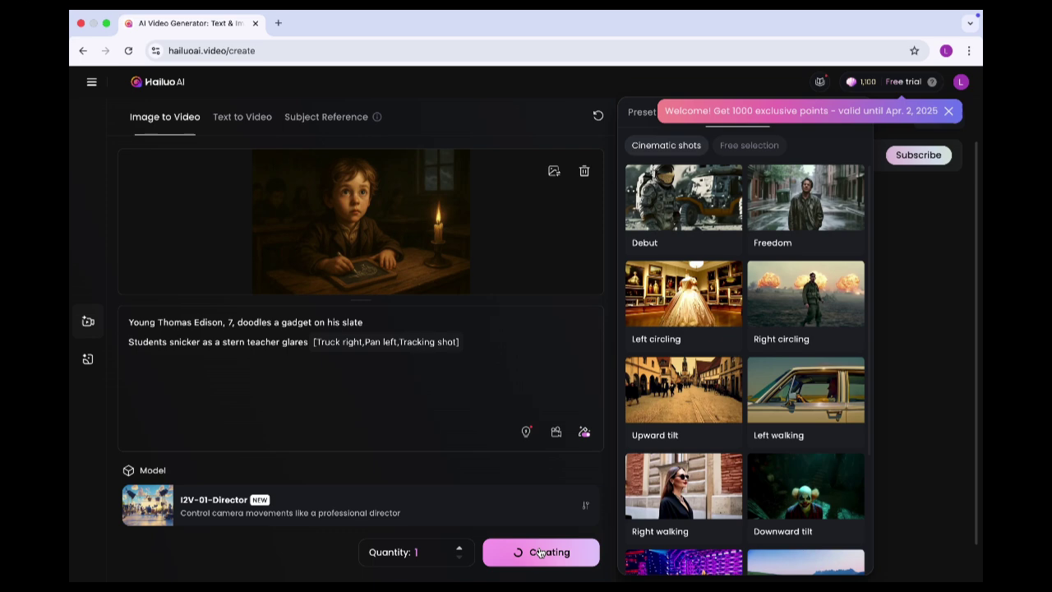
click(950, 111)
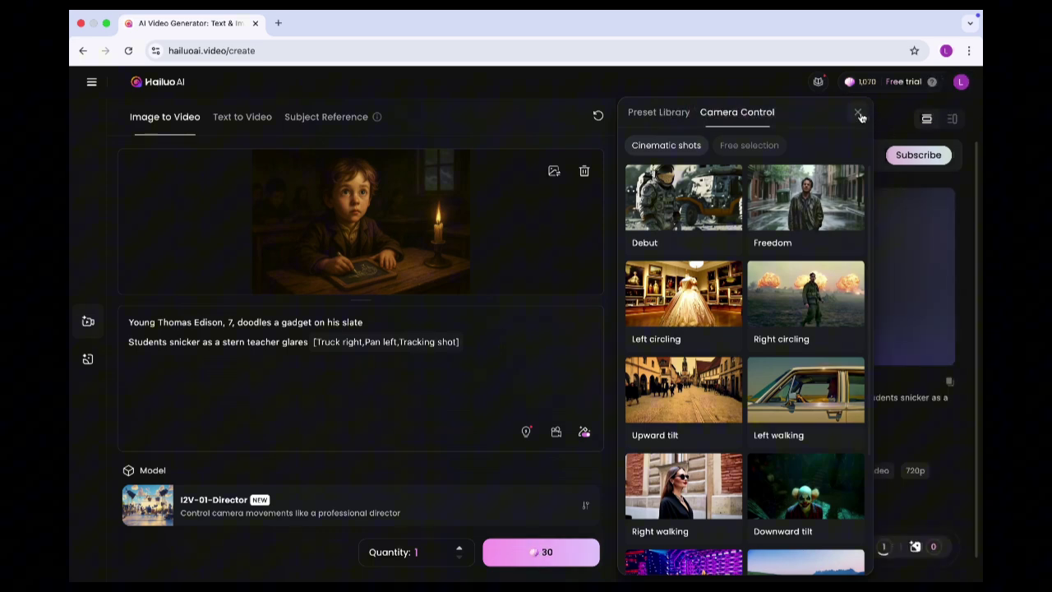
click(860, 113)
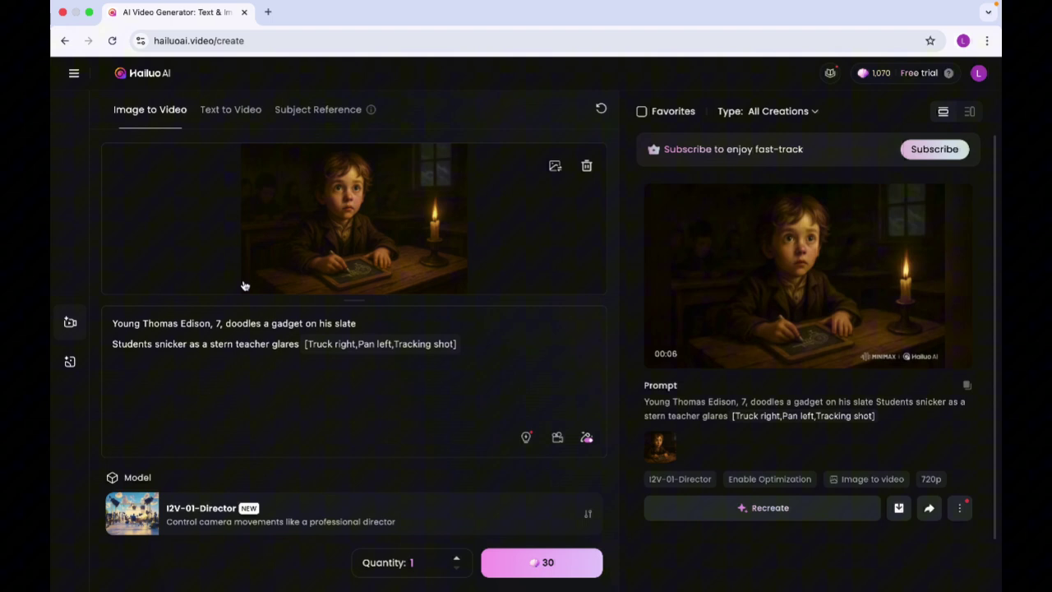
Step: Edit the mother-and-son prompt's close-up line and bring up the Camera Control presets for Pedestal down and Tilt up
mouse_move(805, 293)
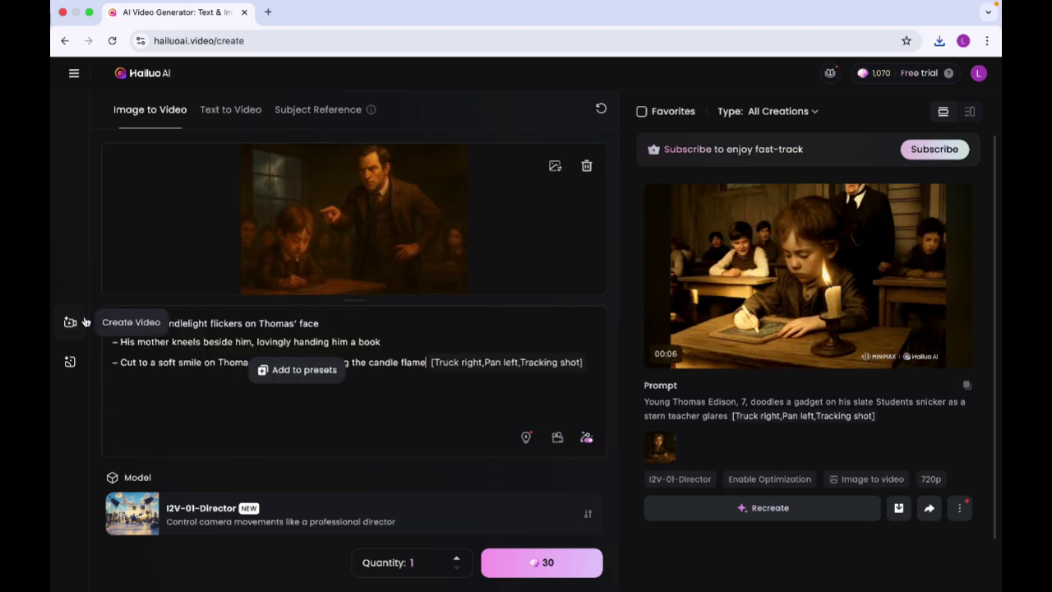
click(251, 342)
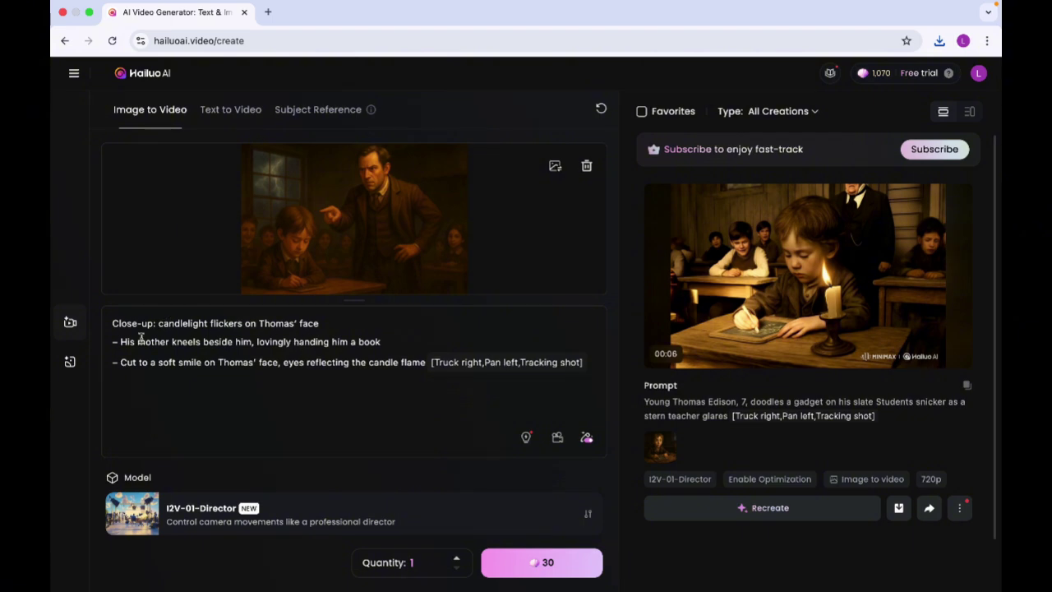
drag(117, 326, 352, 329)
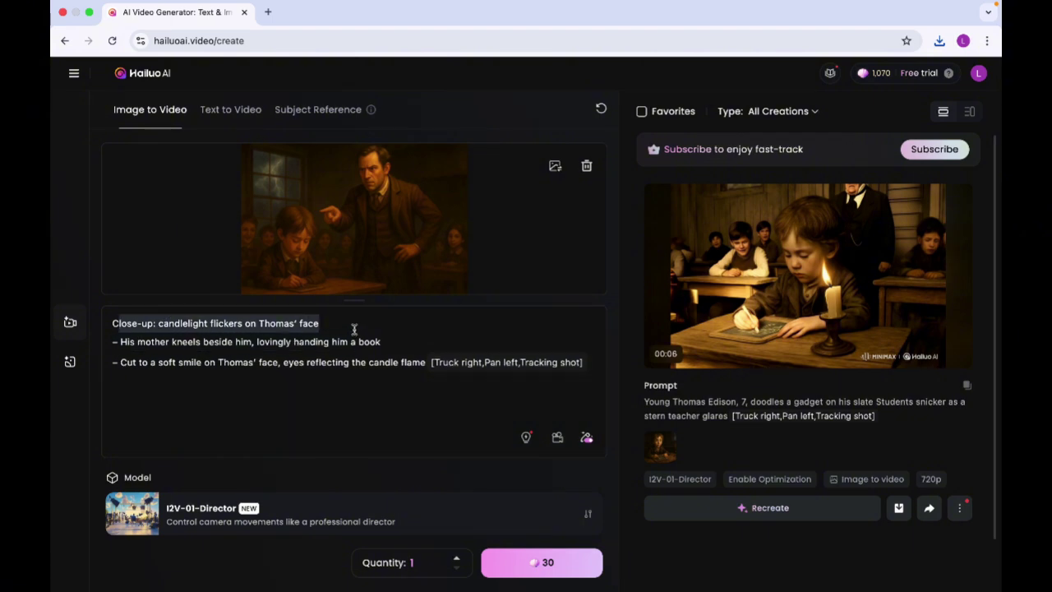
click(557, 440)
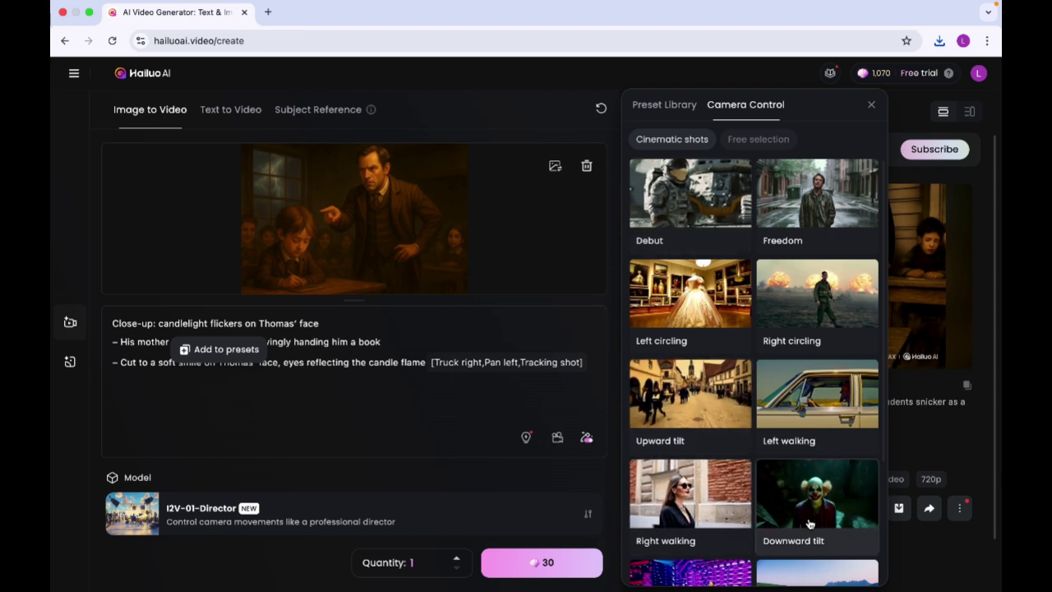
scroll(794, 493, down, 2)
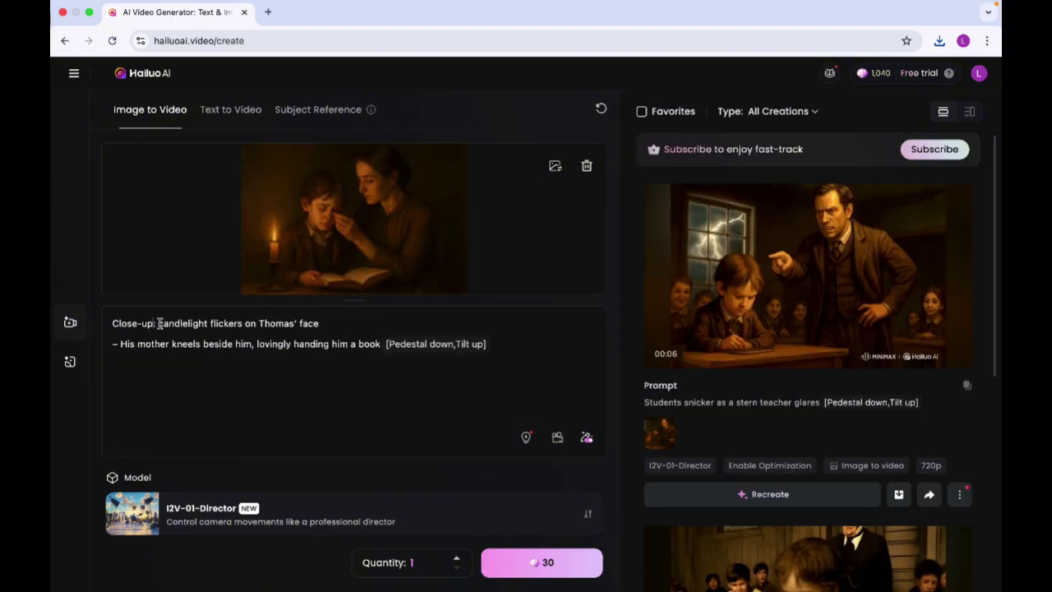
Step: Delete 'Close-up:' and the leading dash from the mother-scene prompt, then generate its clip
drag(160, 323, 102, 323)
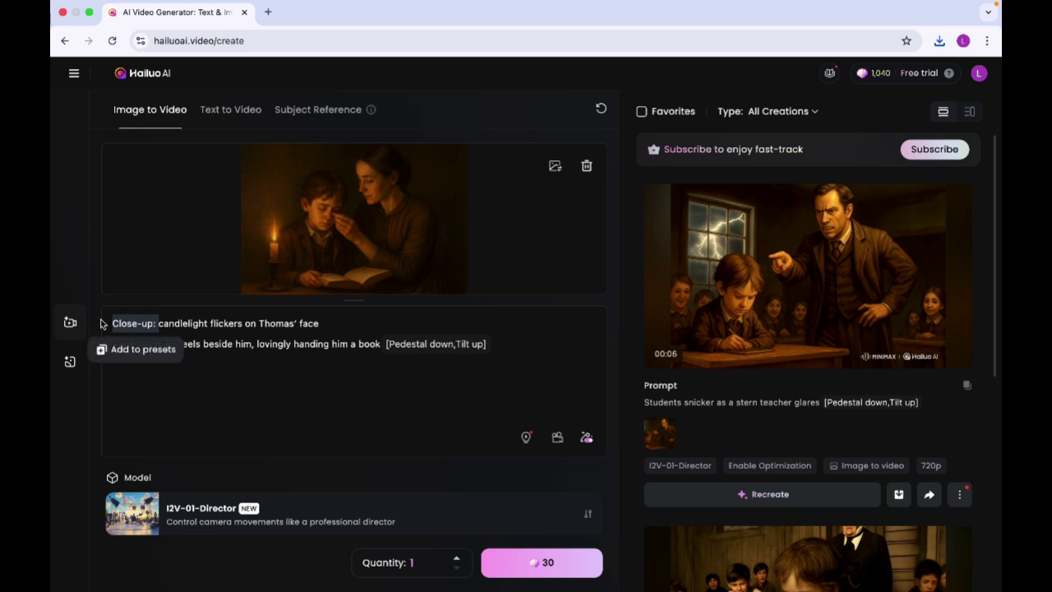
key(BackSpace)
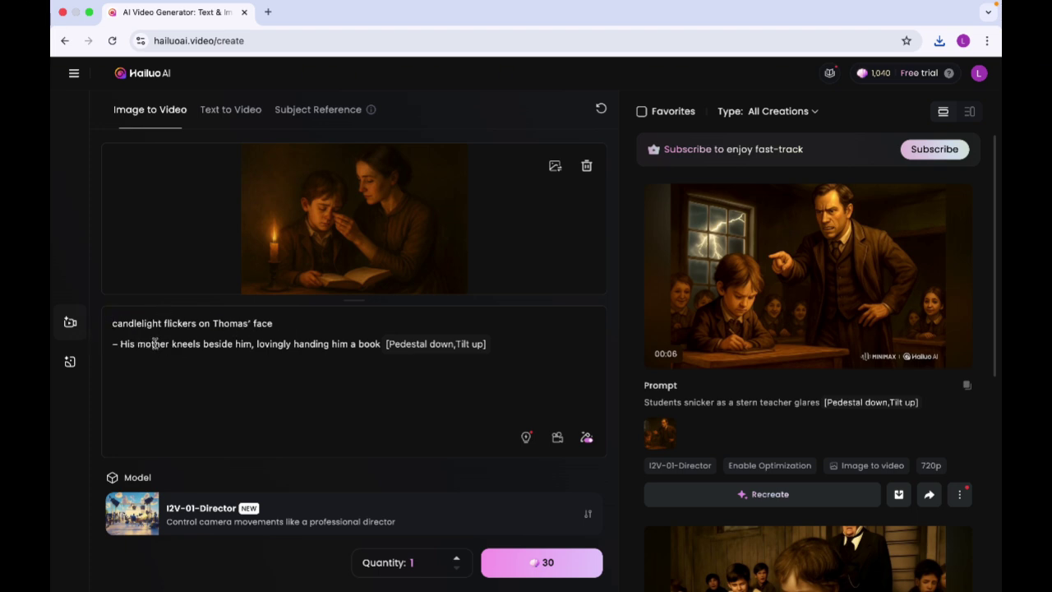
click(121, 344)
key(BackSpace)
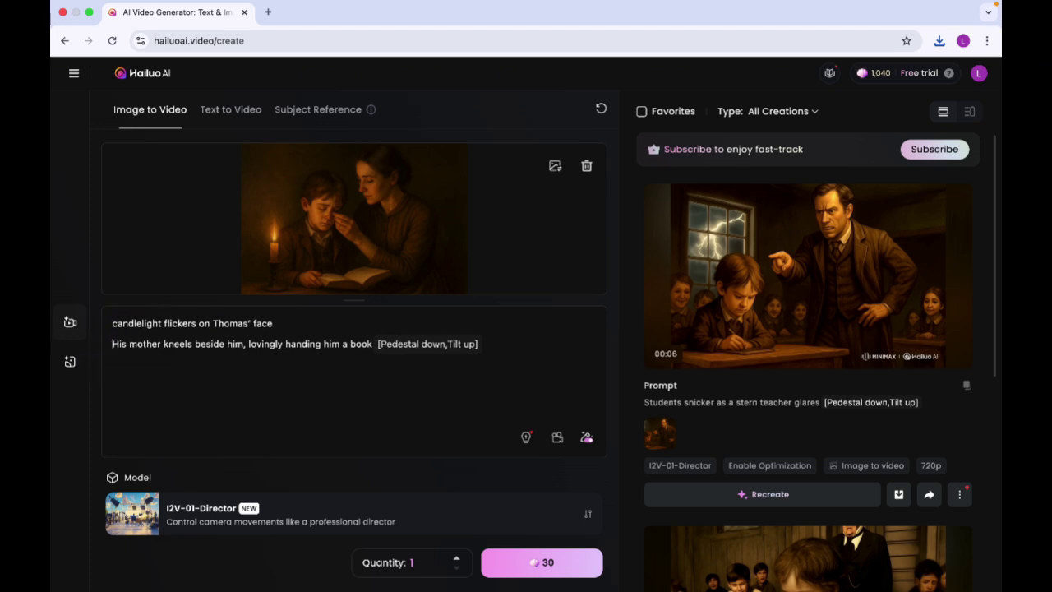
click(541, 564)
scroll(697, 473, down, 4)
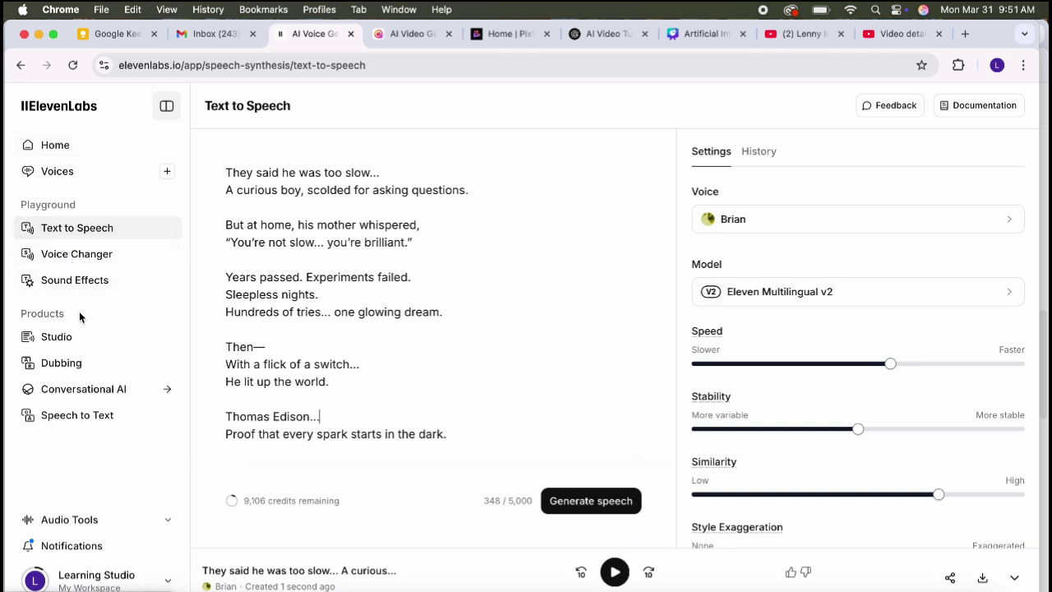
Step: Browse ElevenLabs' Voice Changer and Sound Effects tools, then select The Spark Within script text
click(77, 257)
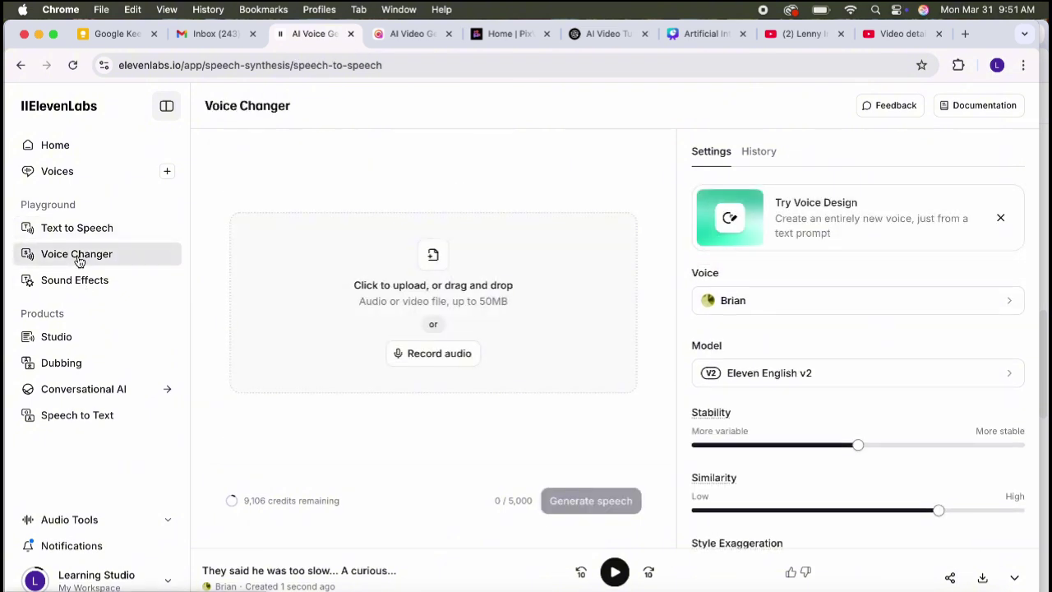
click(81, 283)
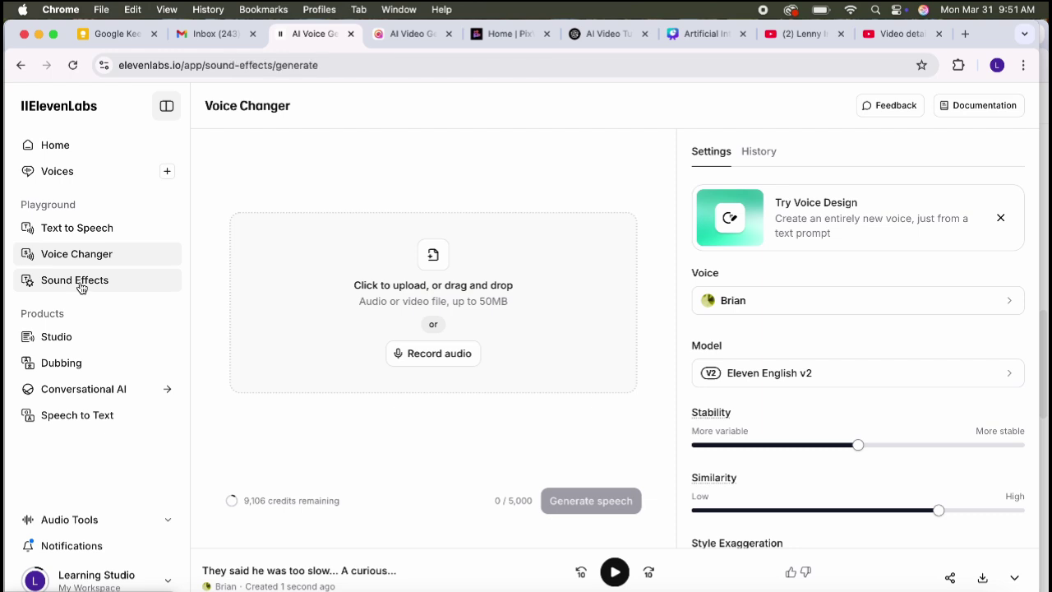
click(51, 234)
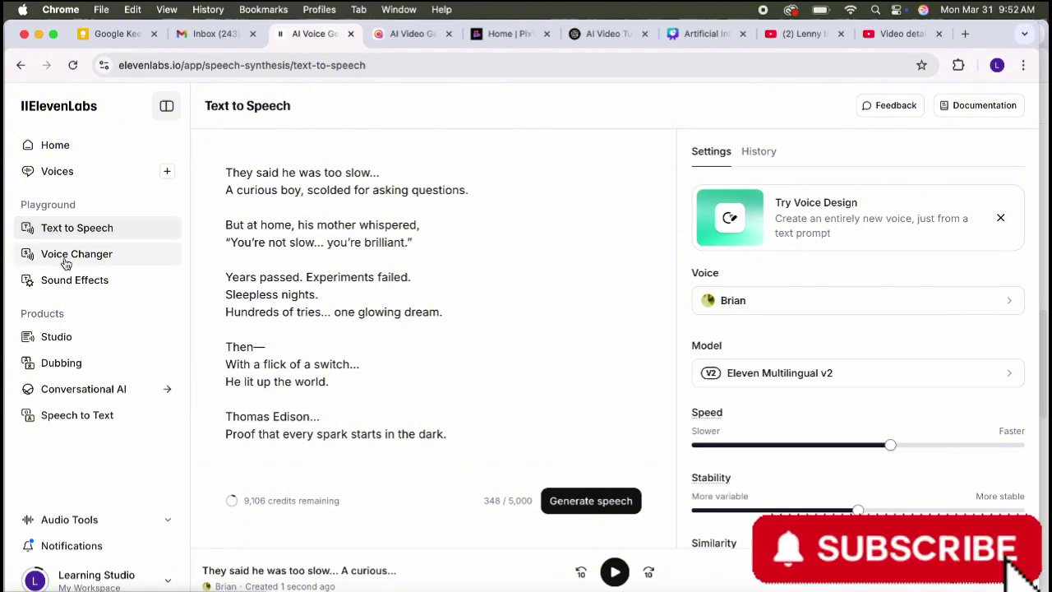
click(66, 262)
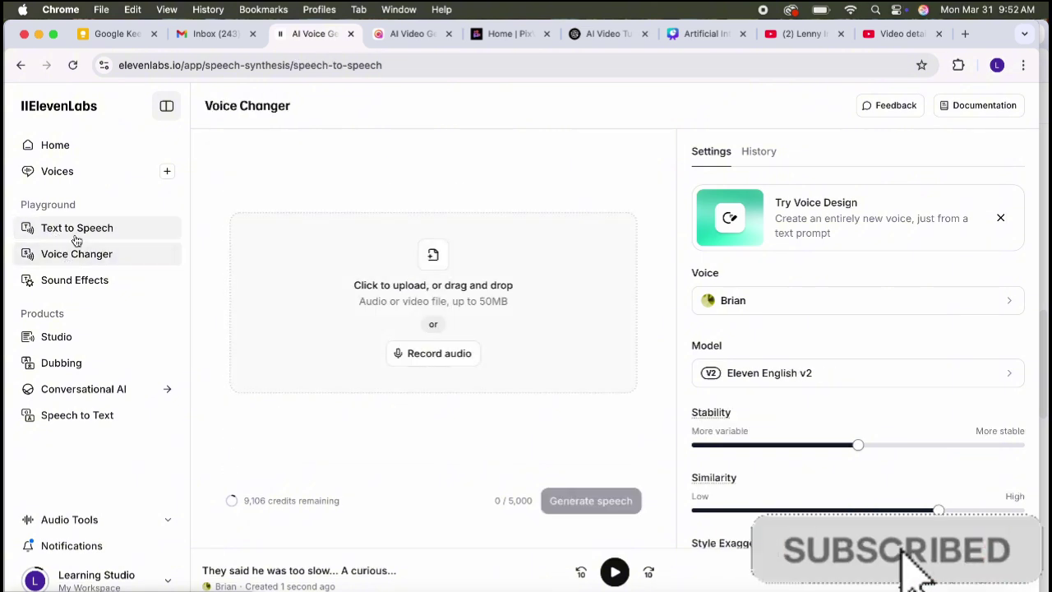
click(76, 237)
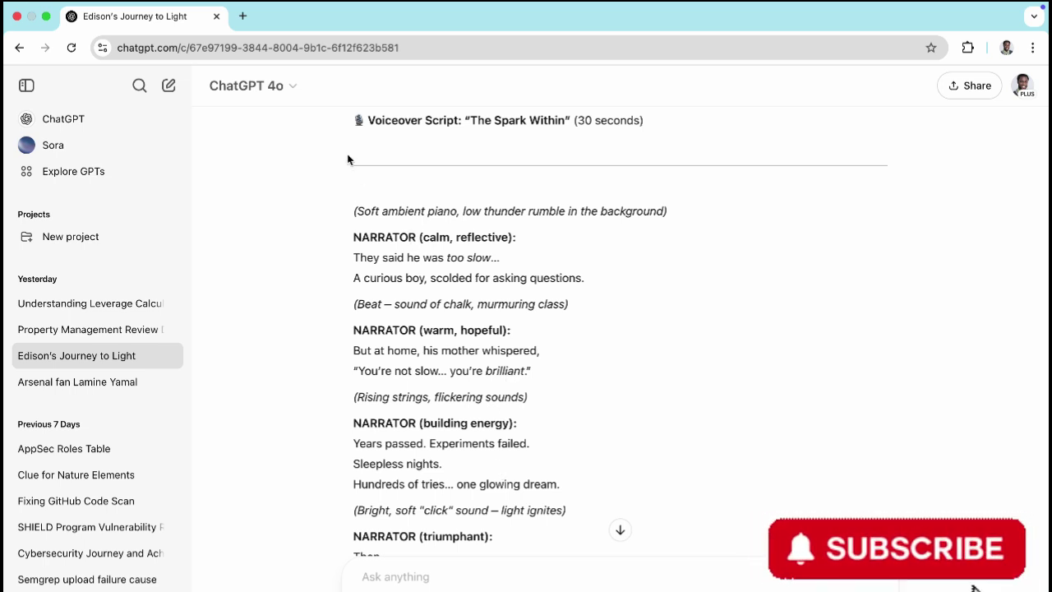
drag(353, 212, 552, 446)
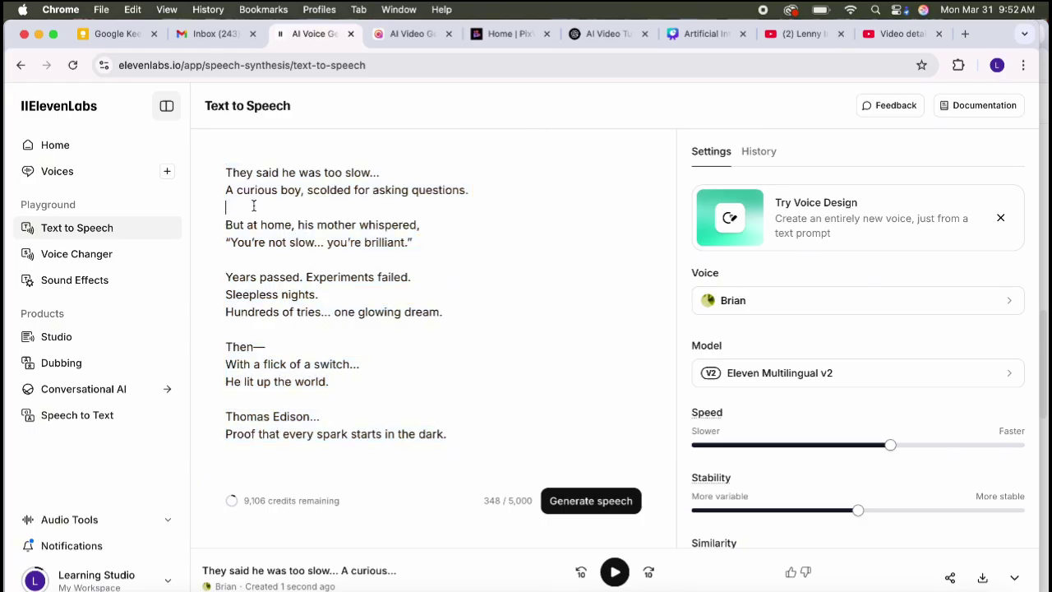
Step: Review the Edison narration lines through 'He lit up the world.', then switch to CapCut
drag(235, 164, 424, 164)
click(228, 153)
drag(225, 180, 273, 405)
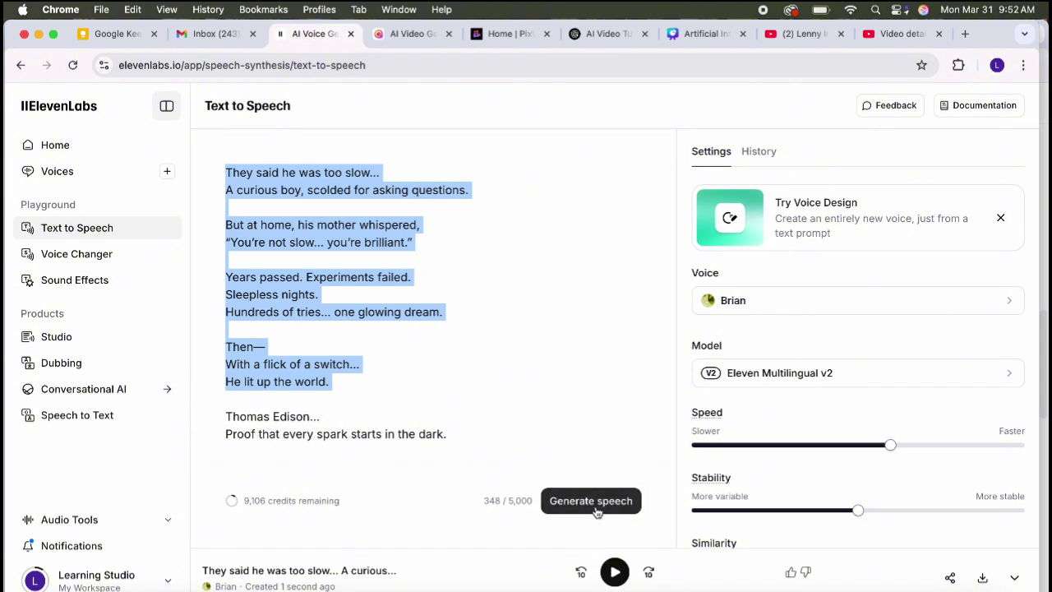
click(335, 328)
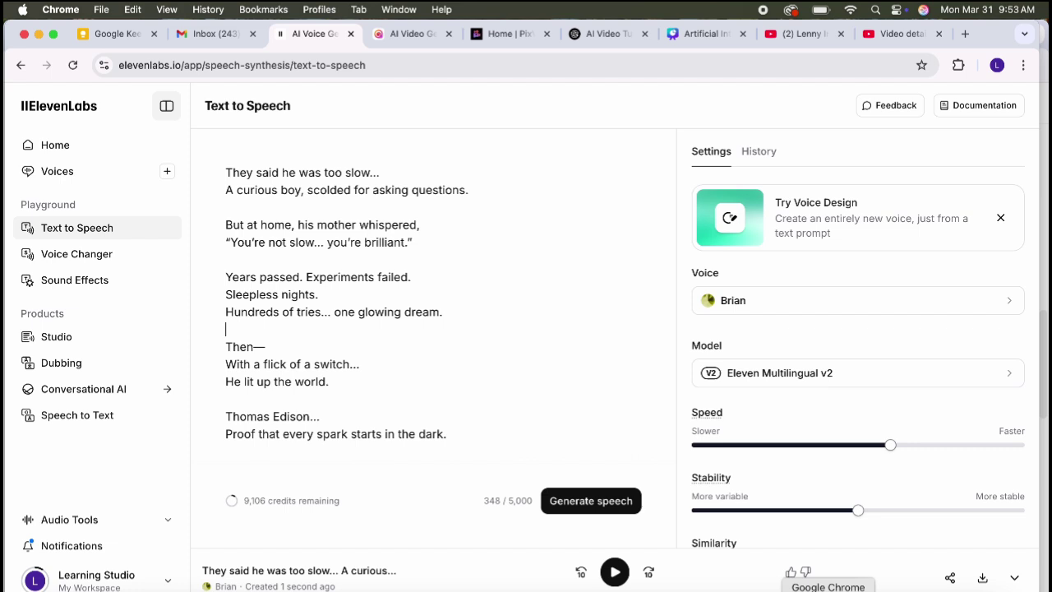
click(899, 590)
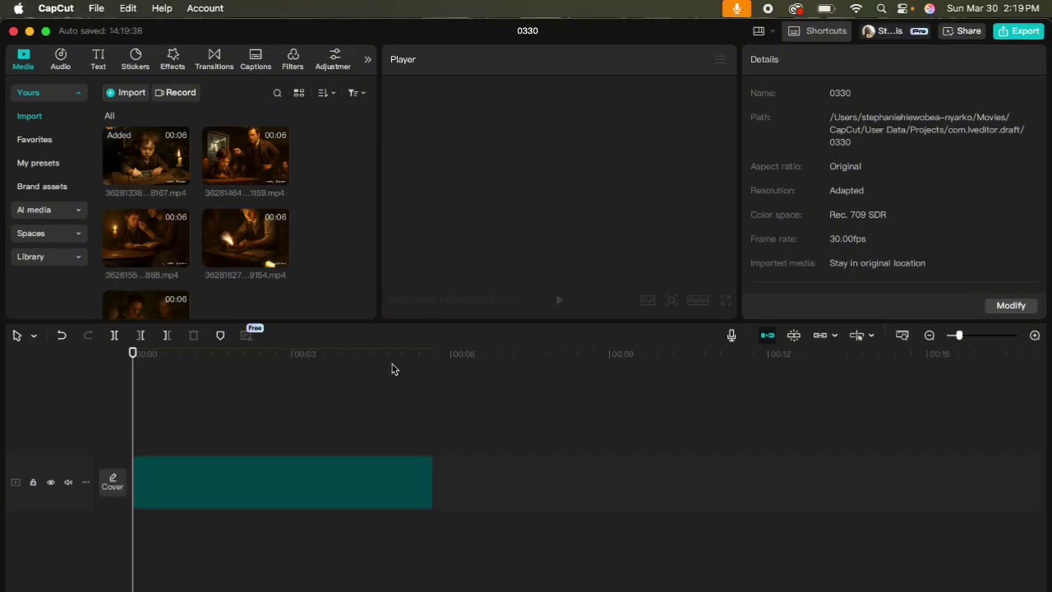
Step: Place the second and third Edison scene clips in order after the first on the timeline
drag(236, 164, 485, 482)
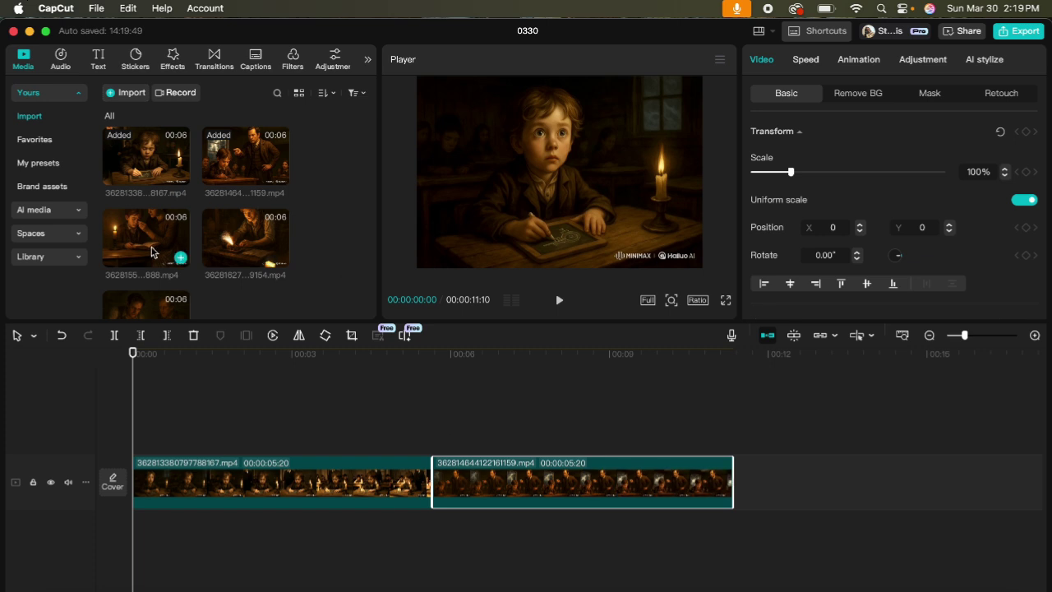
drag(150, 251, 744, 481)
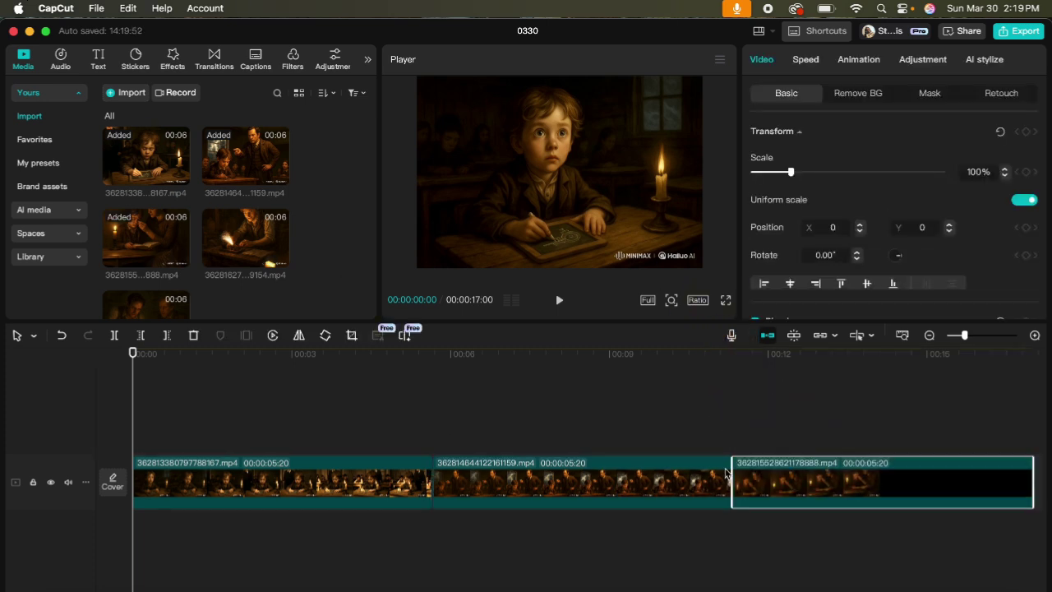
scroll(536, 451, right, 3)
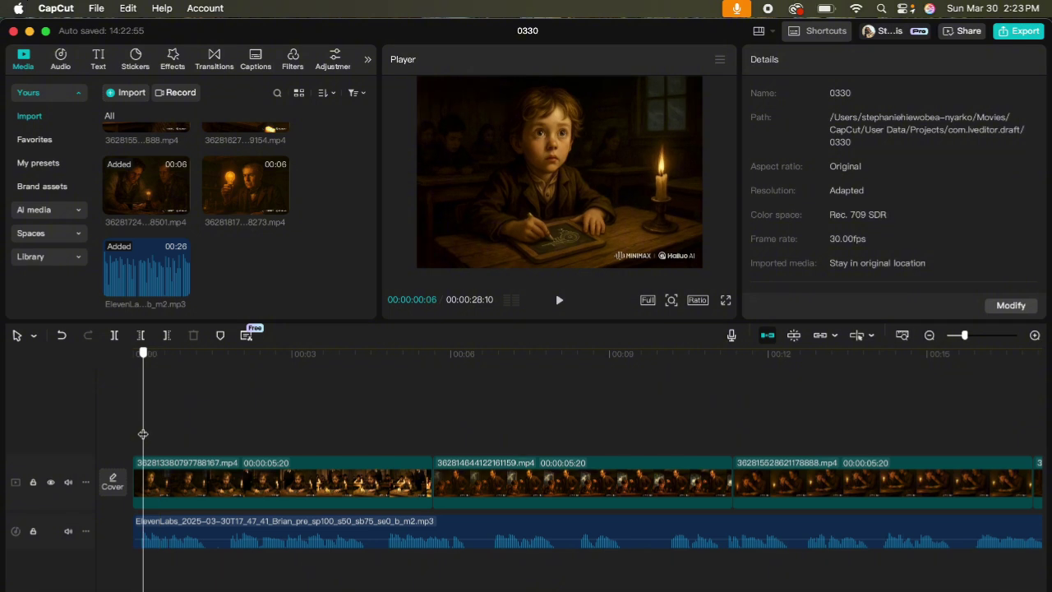
Step: Snap the ElevenLabs narration to 00:00 and scrub through the timeline to check the sequence
drag(143, 433, 141, 433)
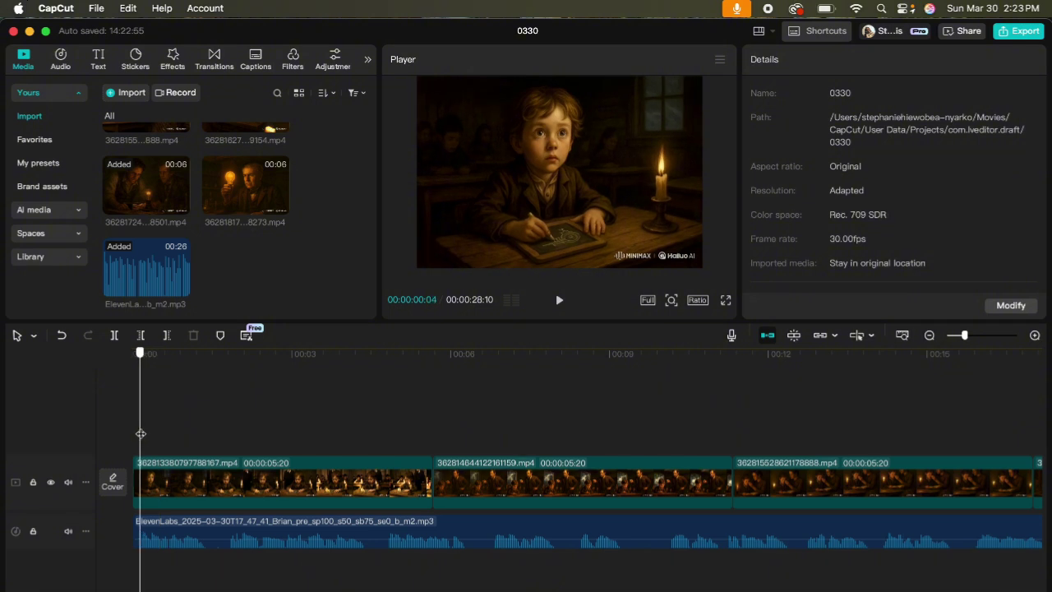
drag(142, 536, 78, 532)
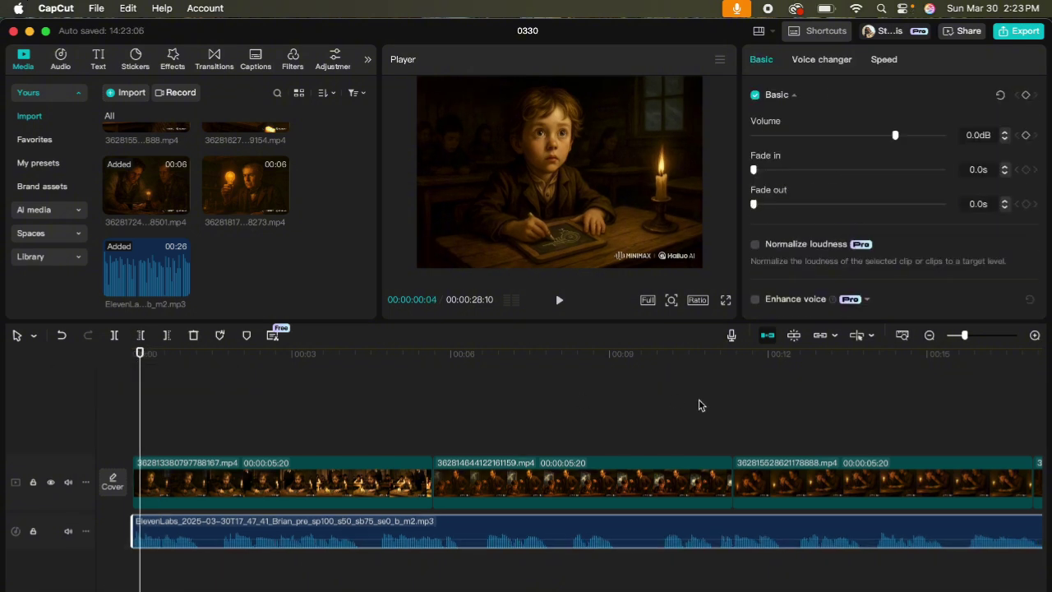
click(623, 423)
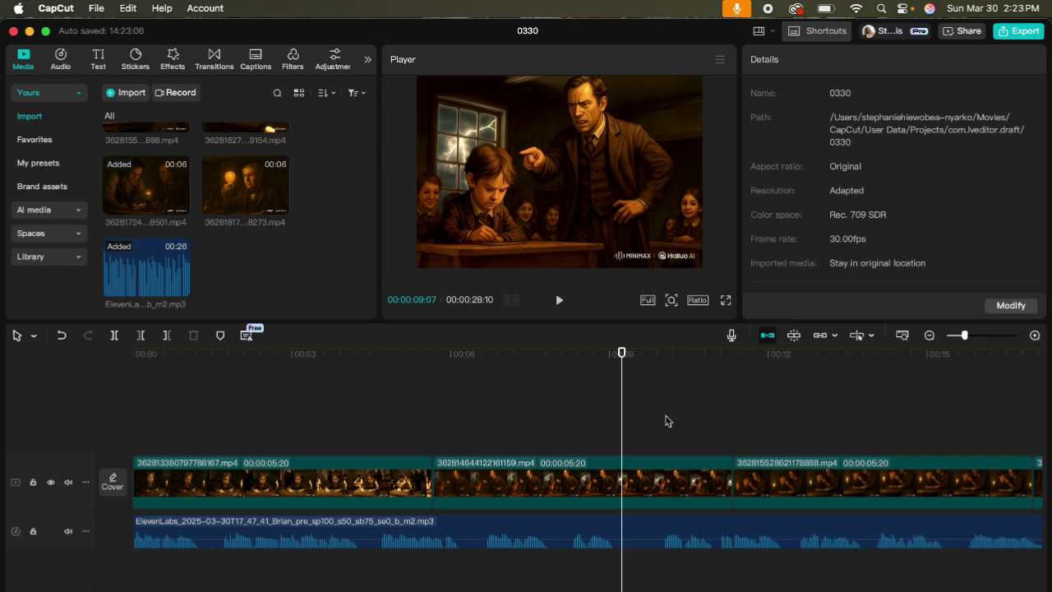
drag(620, 404, 808, 421)
scroll(556, 442, right, 5)
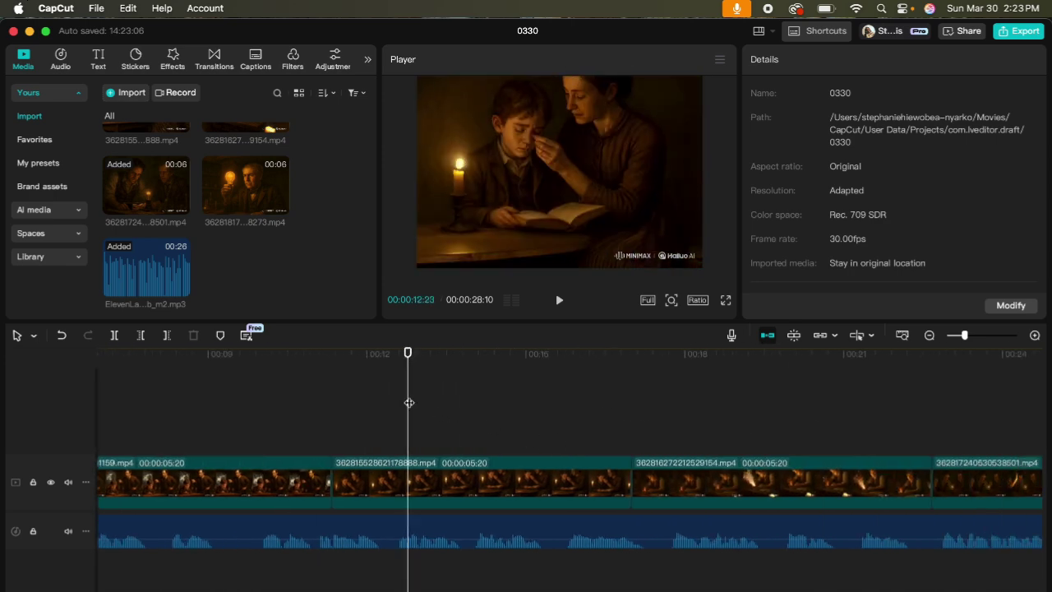
drag(408, 403, 871, 439)
scroll(872, 439, right, 4)
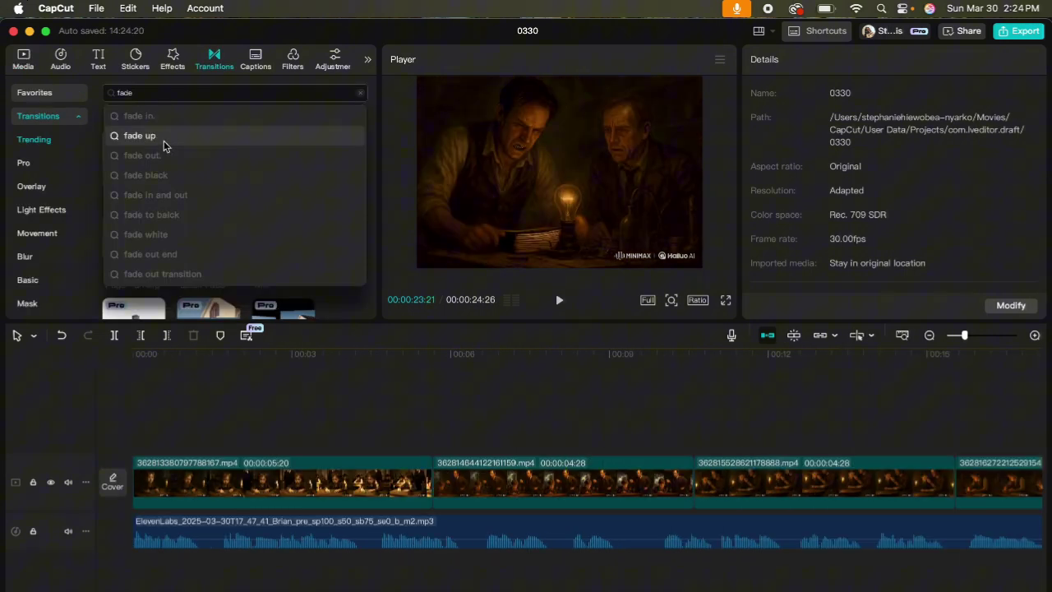
Step: Search 'fade out' and drop a 0.5-second Black Fade on each of the clip joins
click(165, 155)
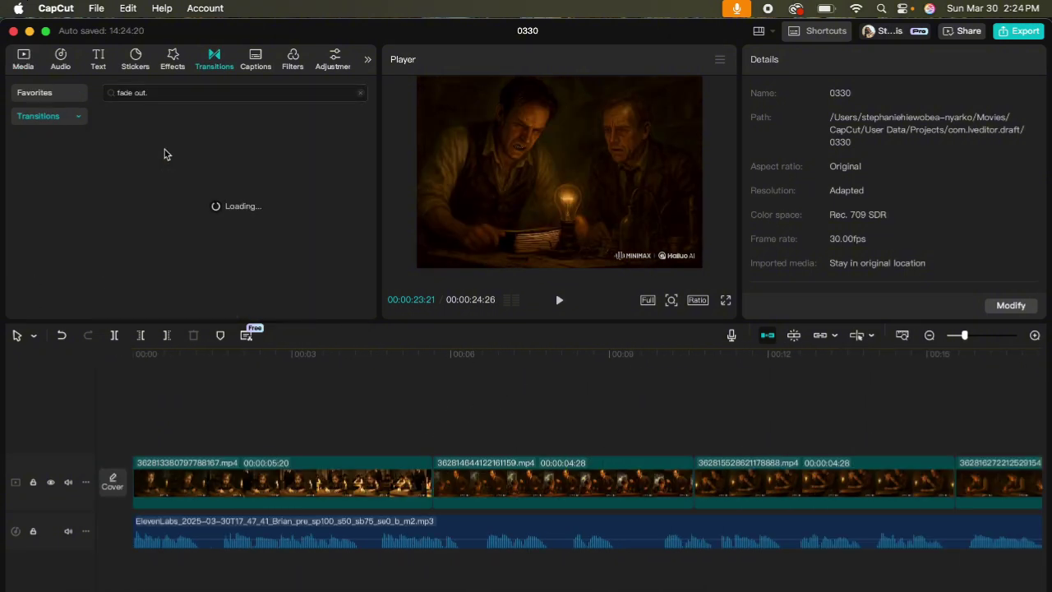
drag(255, 162, 433, 481)
scroll(632, 437, right, 2)
scroll(631, 437, right, 2)
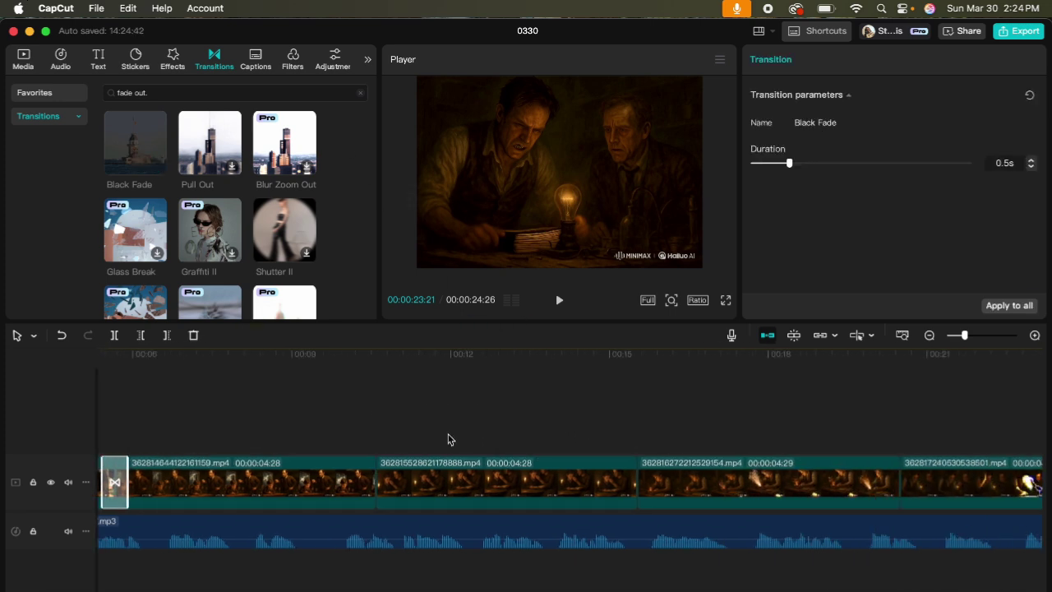
mouse_move(136, 146)
mouse_down()
mouse_move(347, 419)
mouse_move(372, 475)
mouse_up()
scroll(655, 404, right, 3)
mouse_move(143, 189)
mouse_down()
mouse_move(343, 249)
mouse_move(403, 481)
mouse_up()
mouse_move(141, 151)
mouse_down()
mouse_move(702, 398)
mouse_move(663, 485)
mouse_up()
scroll(540, 457, left, 5)
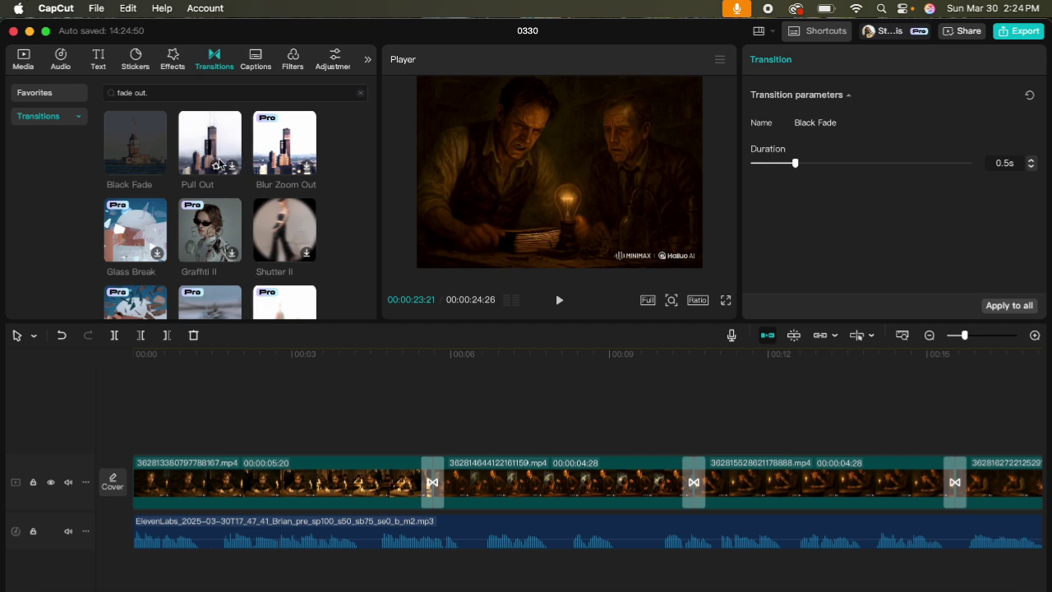
Step: Search 'lofi' and add the Chill Kitty (Lofi) track as background music
click(66, 59)
click(151, 92)
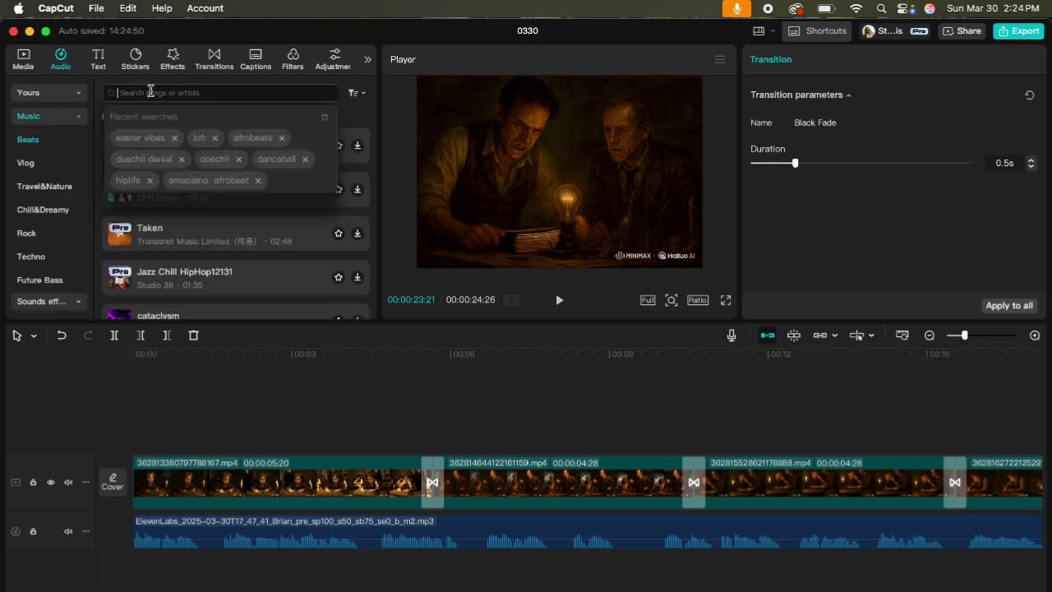
text(lofi)
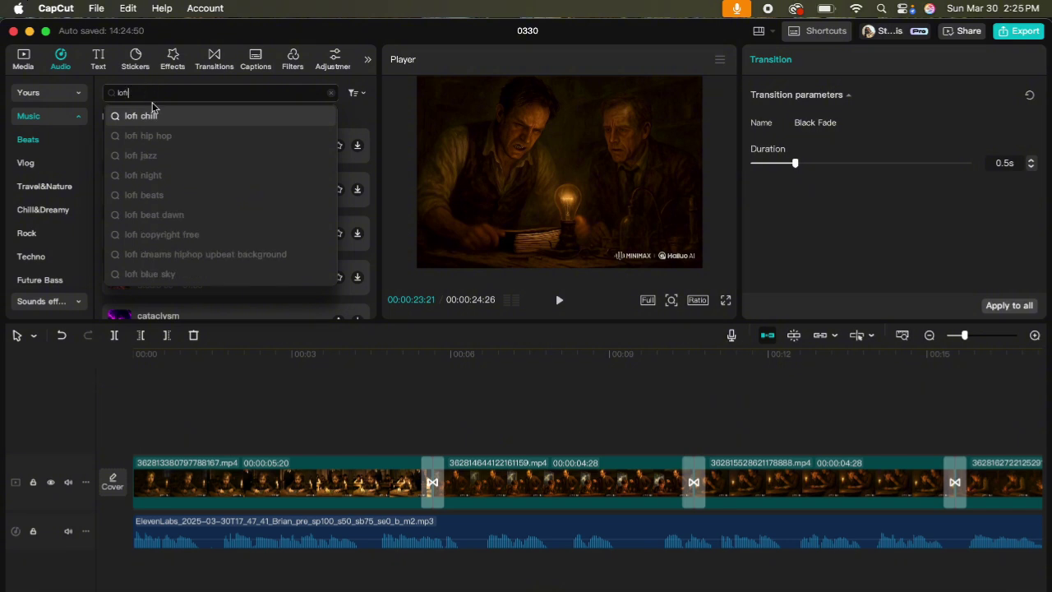
click(159, 116)
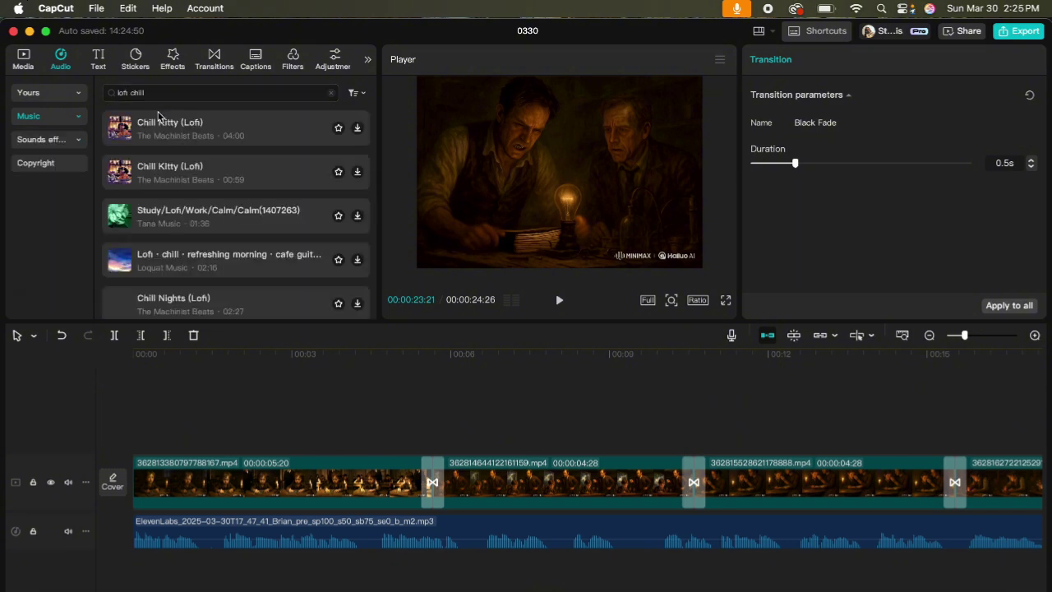
click(203, 137)
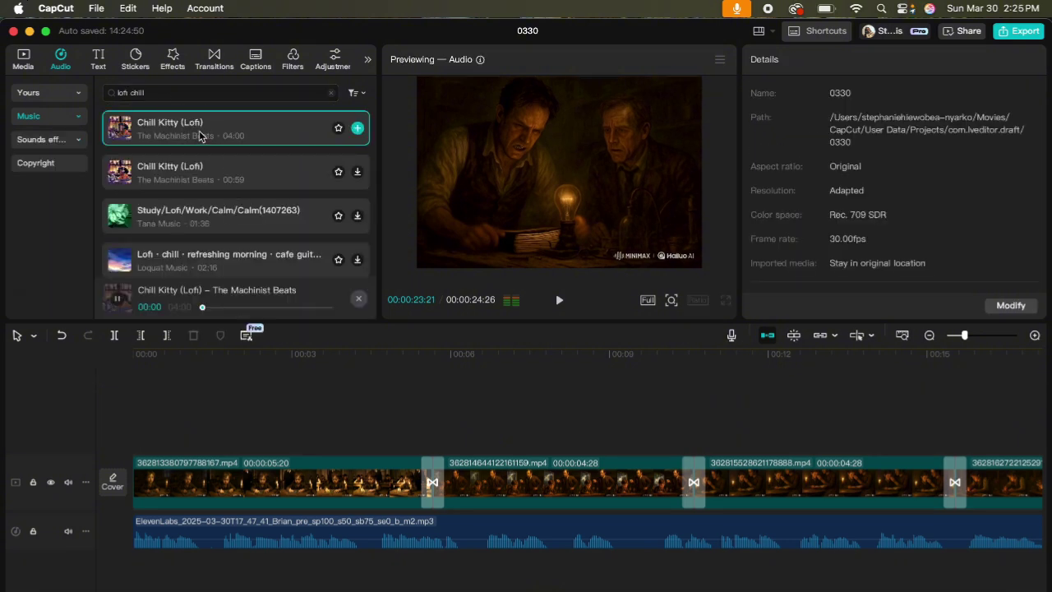
drag(197, 588, 136, 568)
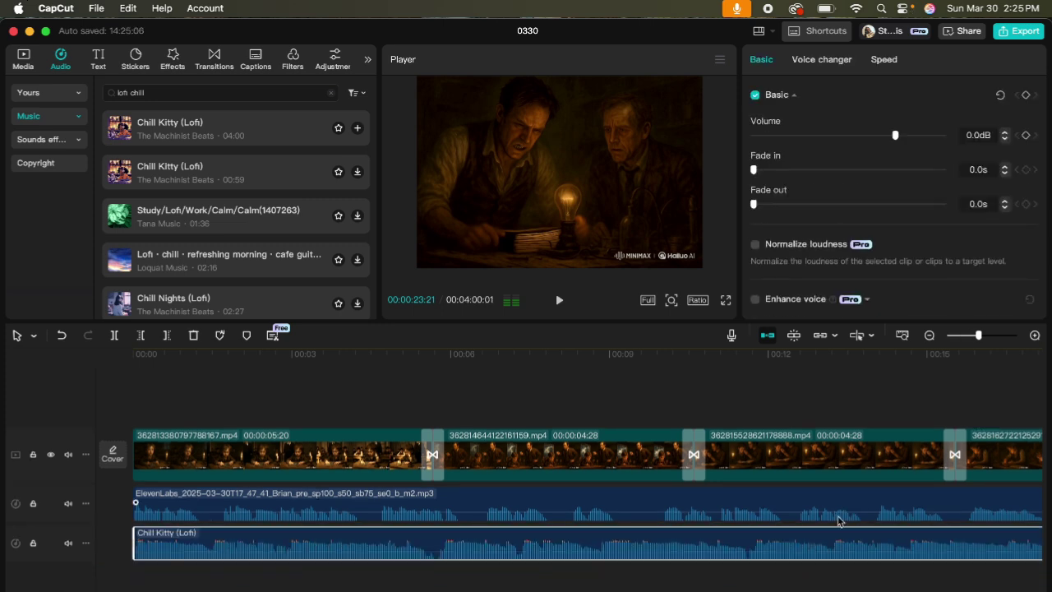
Step: Cut the music off at 00:24:26, where the video ends
scroll(838, 519, right, 10)
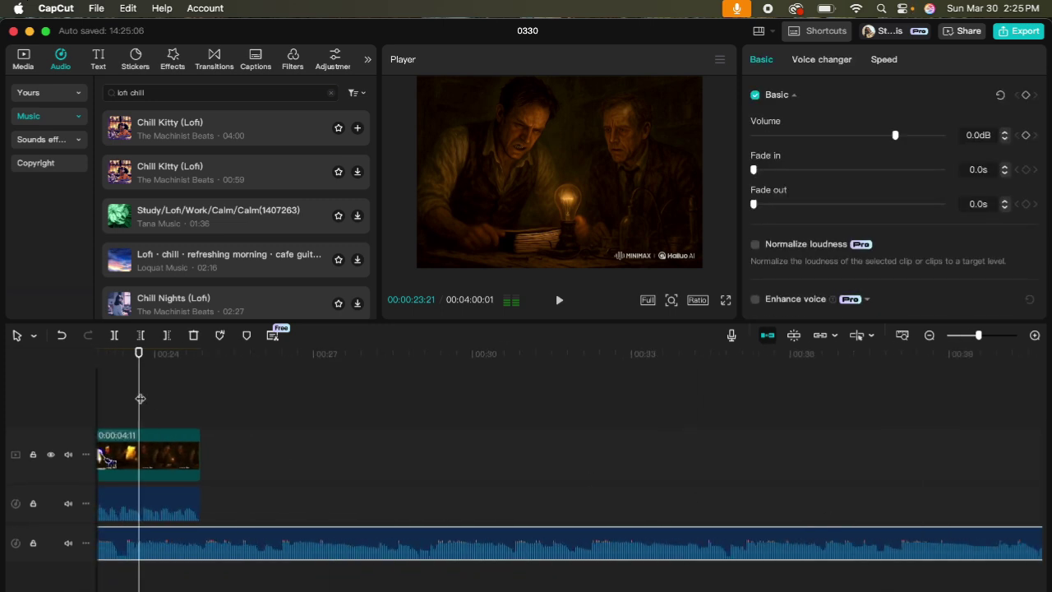
drag(141, 399, 245, 399)
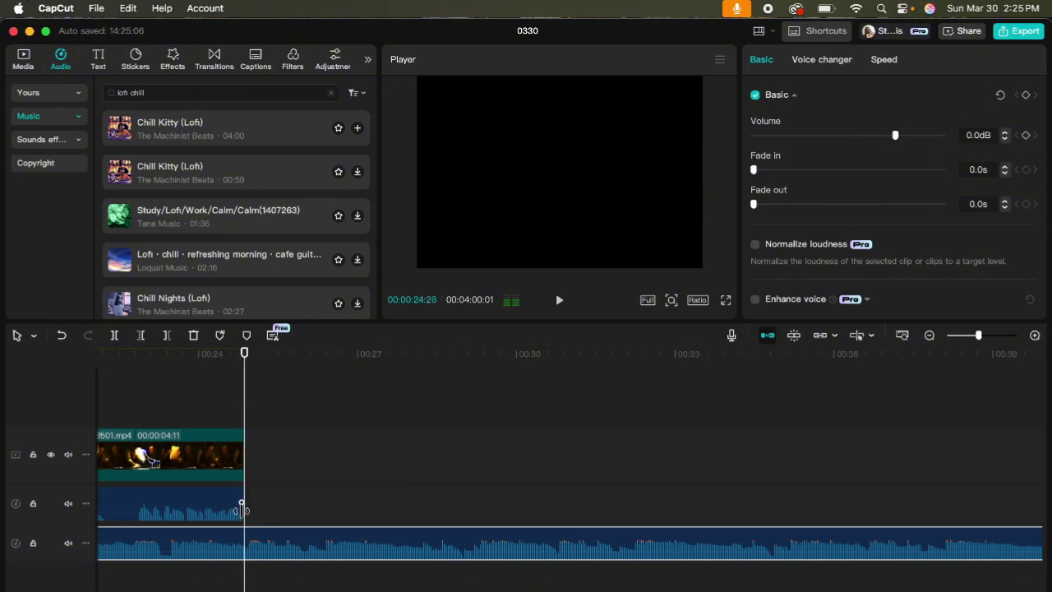
click(167, 337)
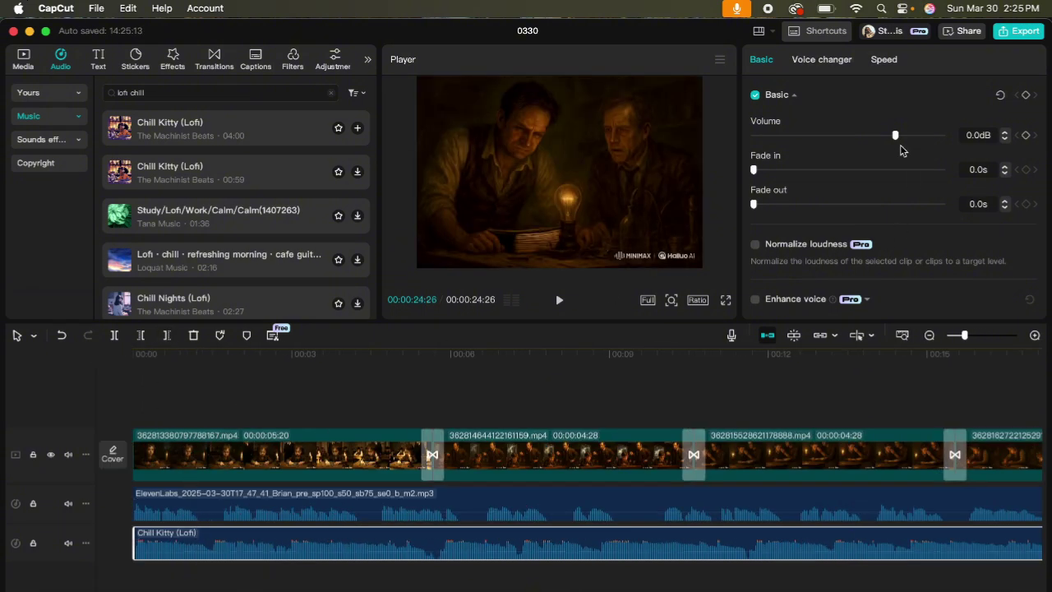
Step: Lower the Chill Kitty music volume to about -18 dB
click(822, 136)
click(839, 138)
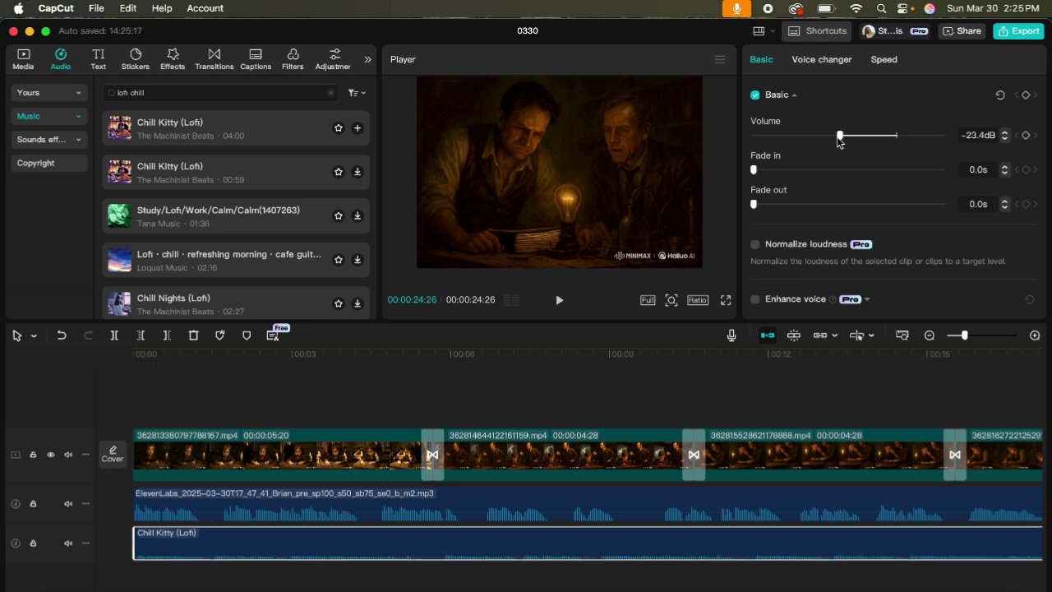
click(852, 136)
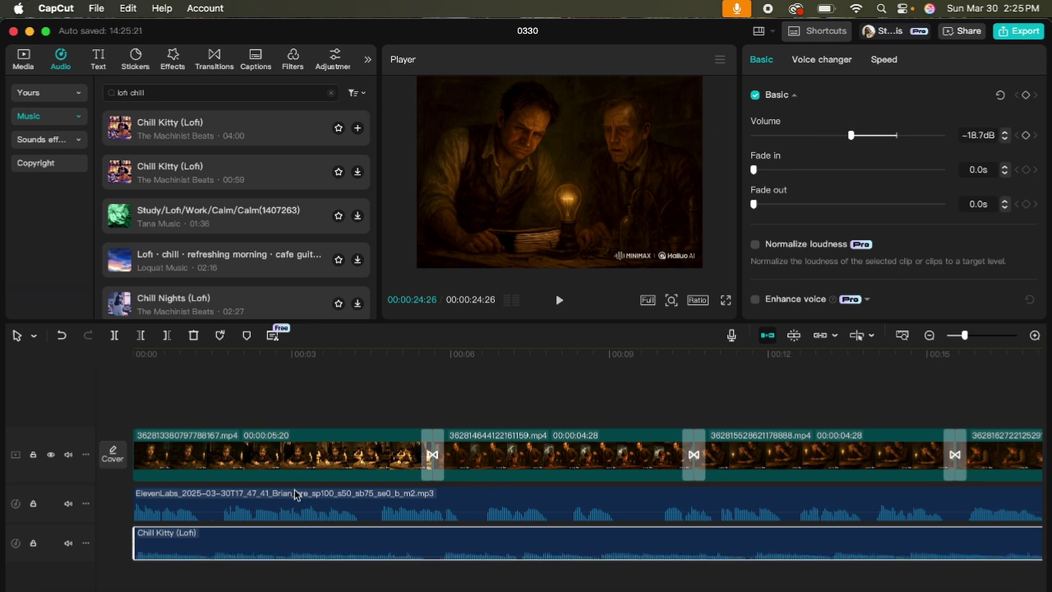
click(155, 352)
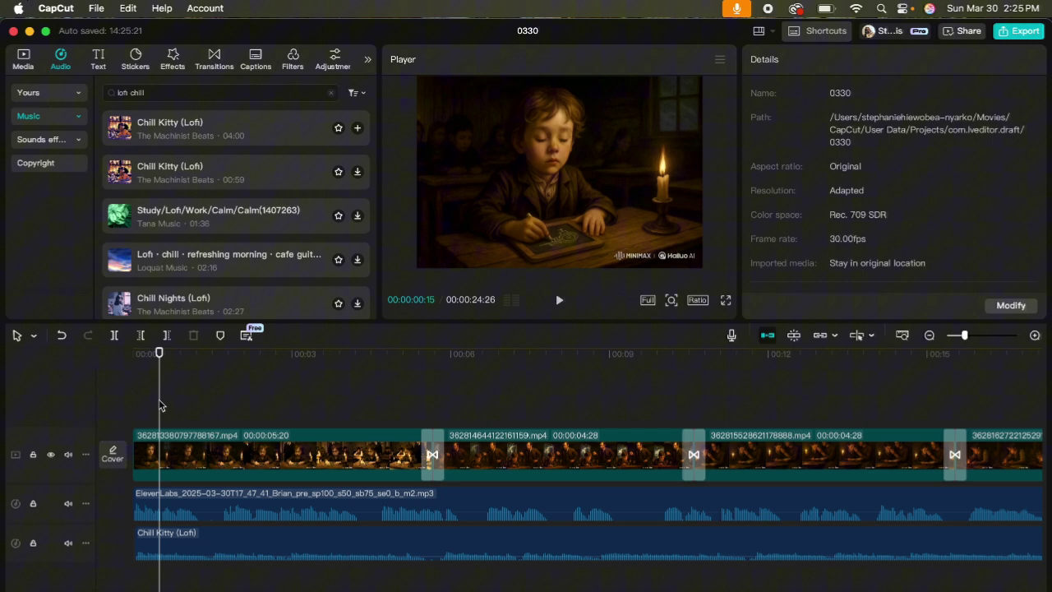
Step: Auto-generate captions from the narration and apply a glowing word-by-word template to all captions
click(257, 61)
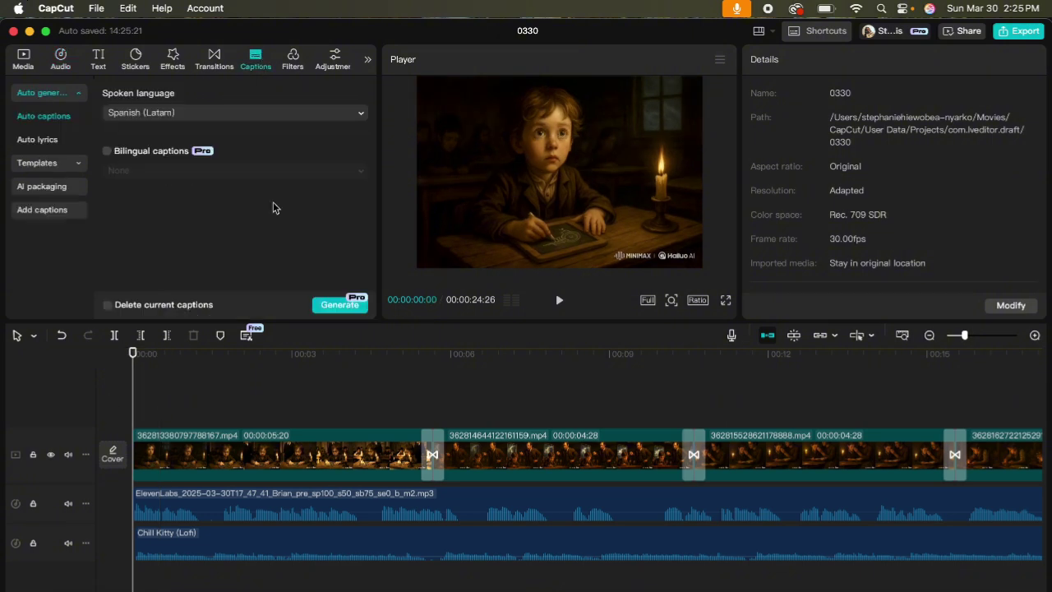
click(339, 305)
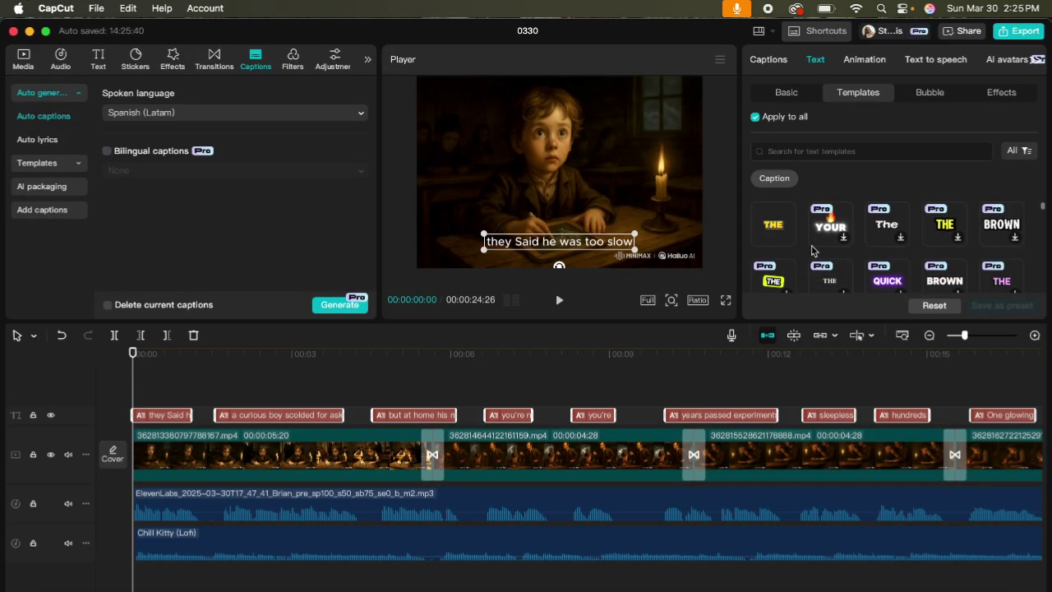
click(949, 228)
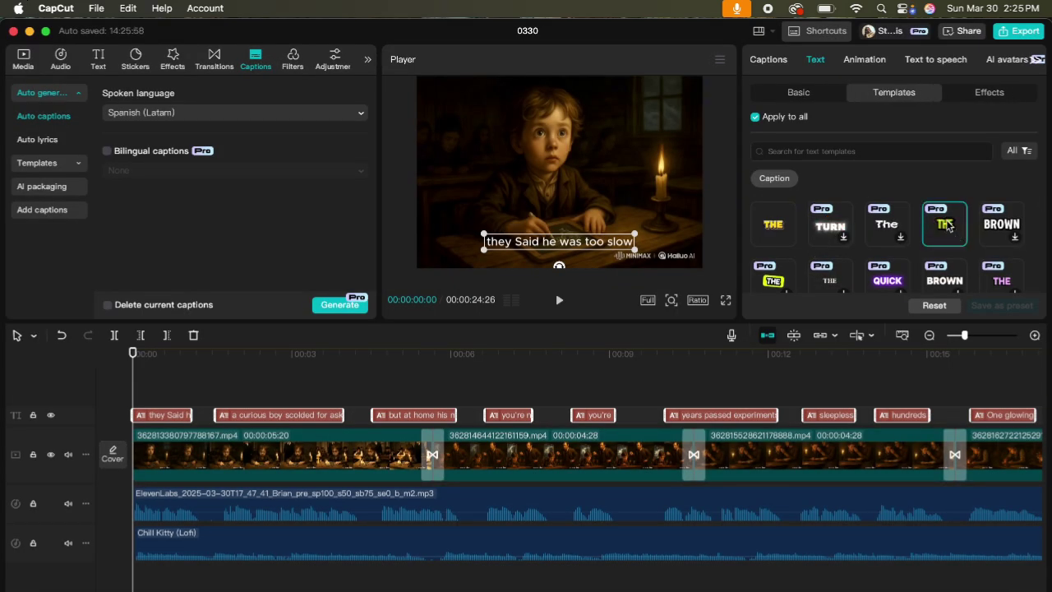
scroll(852, 267, down, 5)
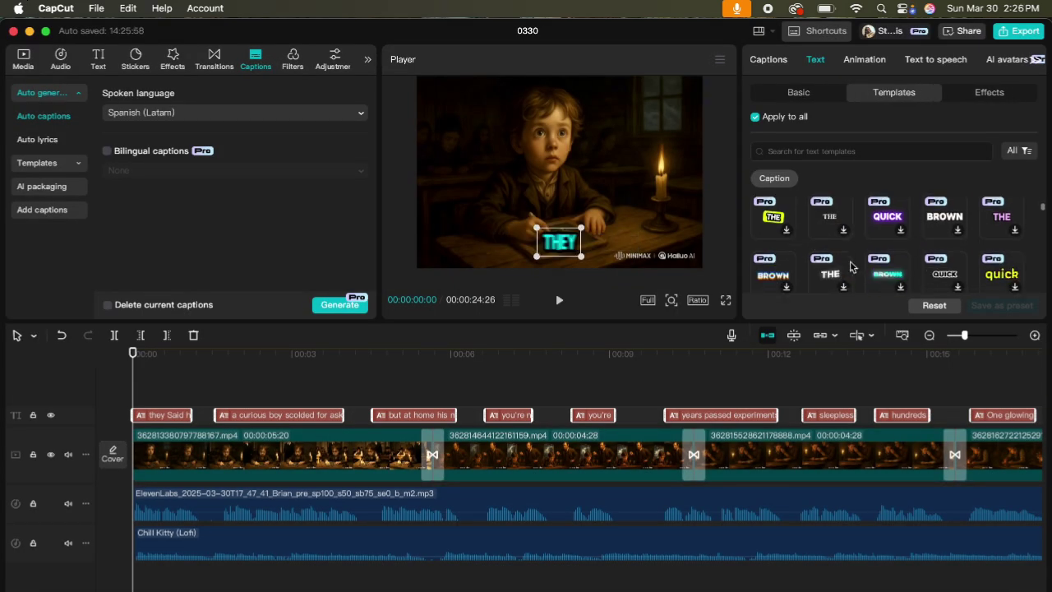
scroll(852, 267, down, 3)
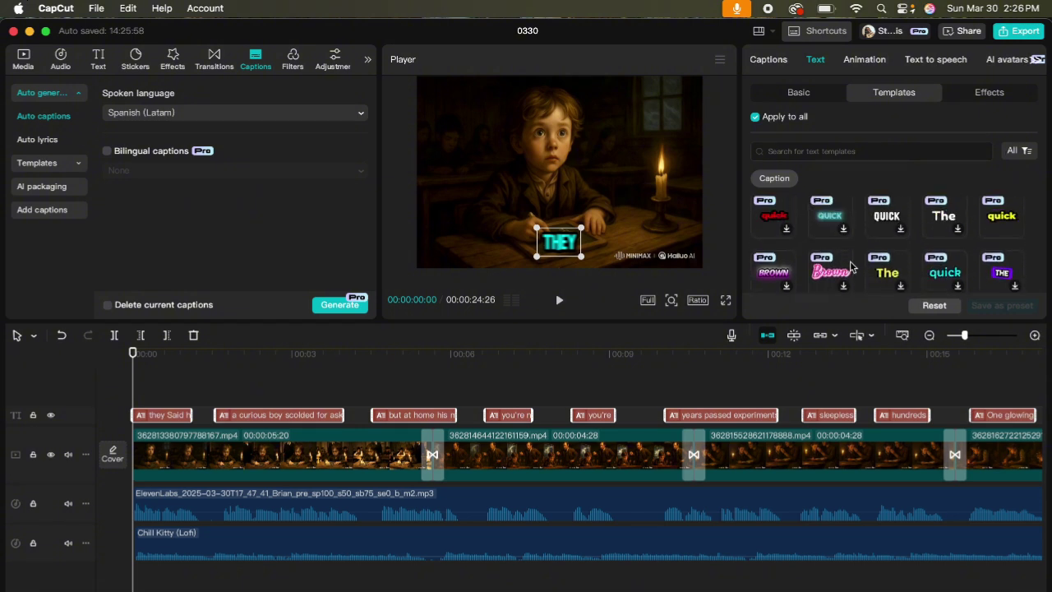
Step: Shorten the first Edison clip to about 3:29 and replay from the start
click(559, 300)
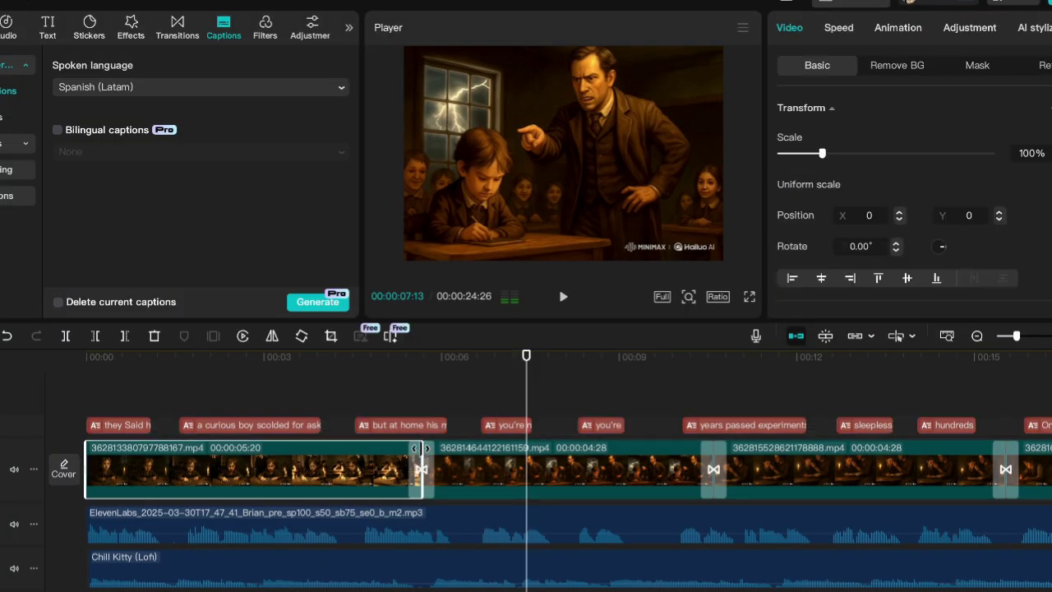
drag(425, 448, 260, 443)
click(75, 395)
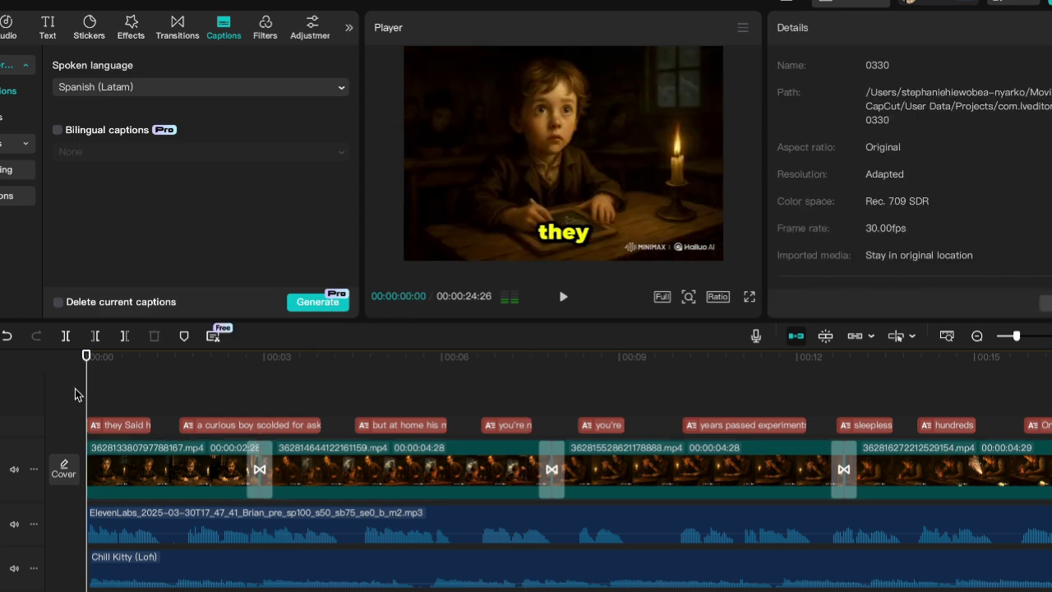
click(558, 297)
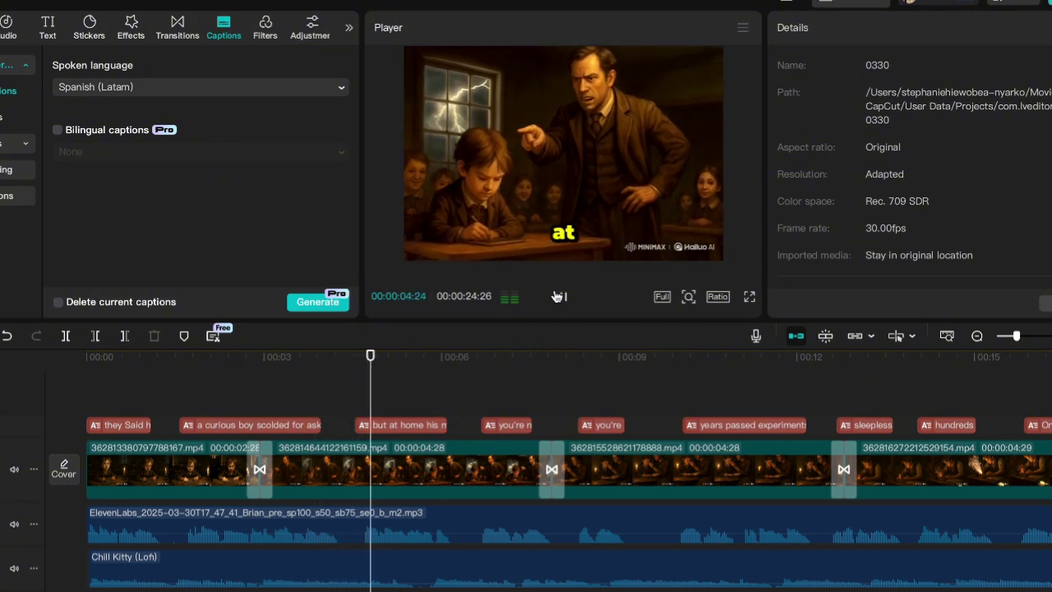
Step: Trim the second clip to end at 4:25 and play back to check the cut
click(558, 296)
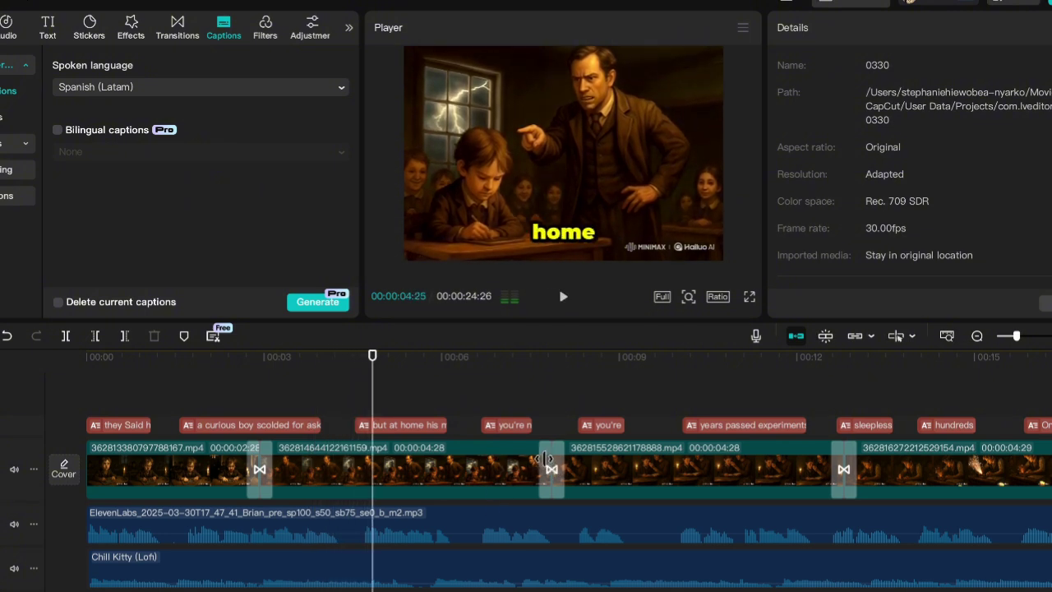
click(531, 453)
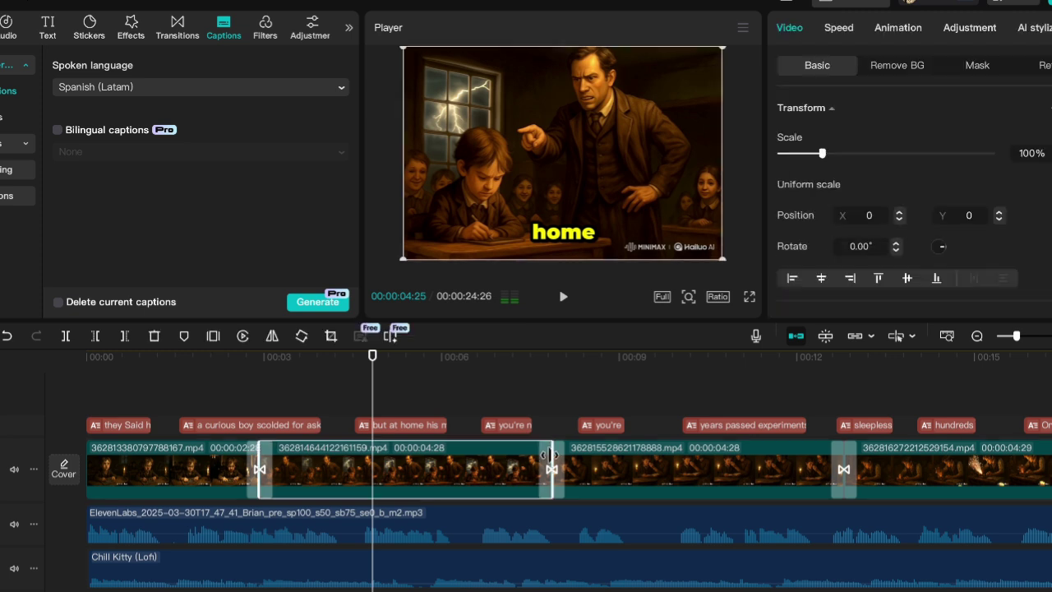
drag(553, 456, 382, 454)
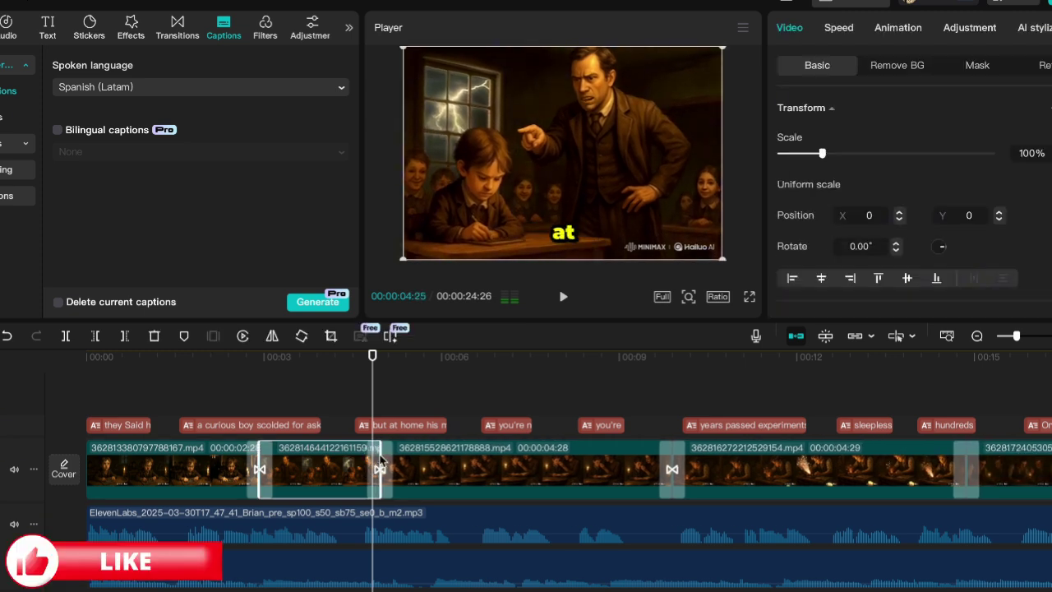
click(562, 297)
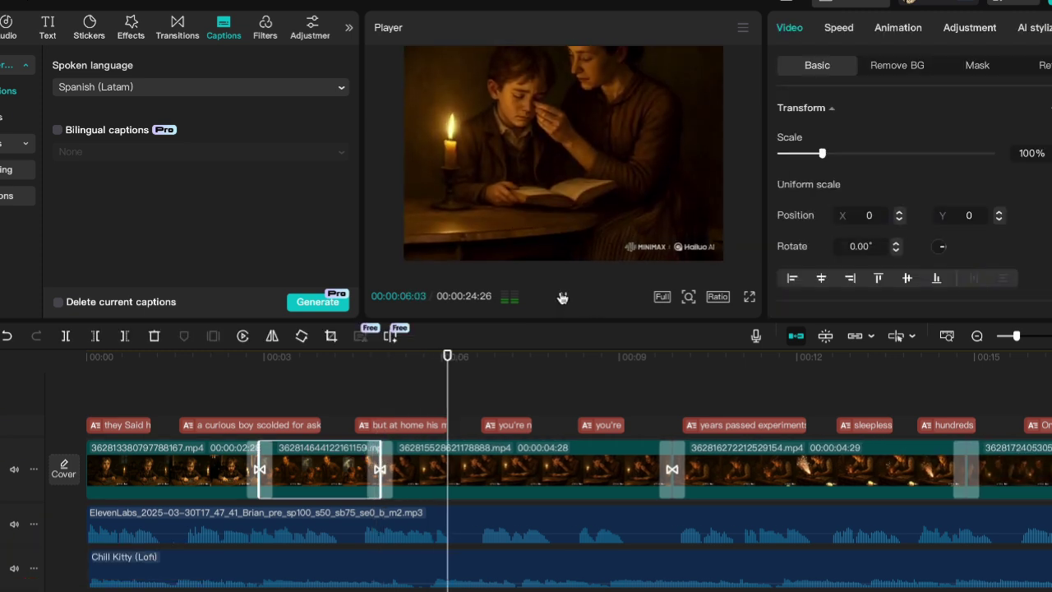
scroll(643, 451, right, 5)
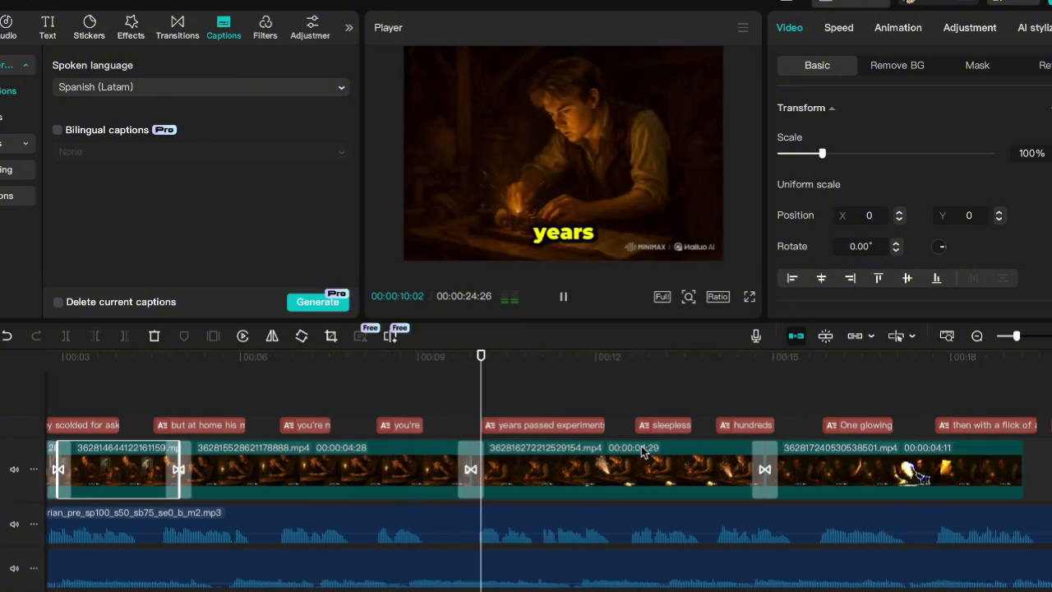
scroll(642, 451, right, 1)
scroll(641, 446, right, 3)
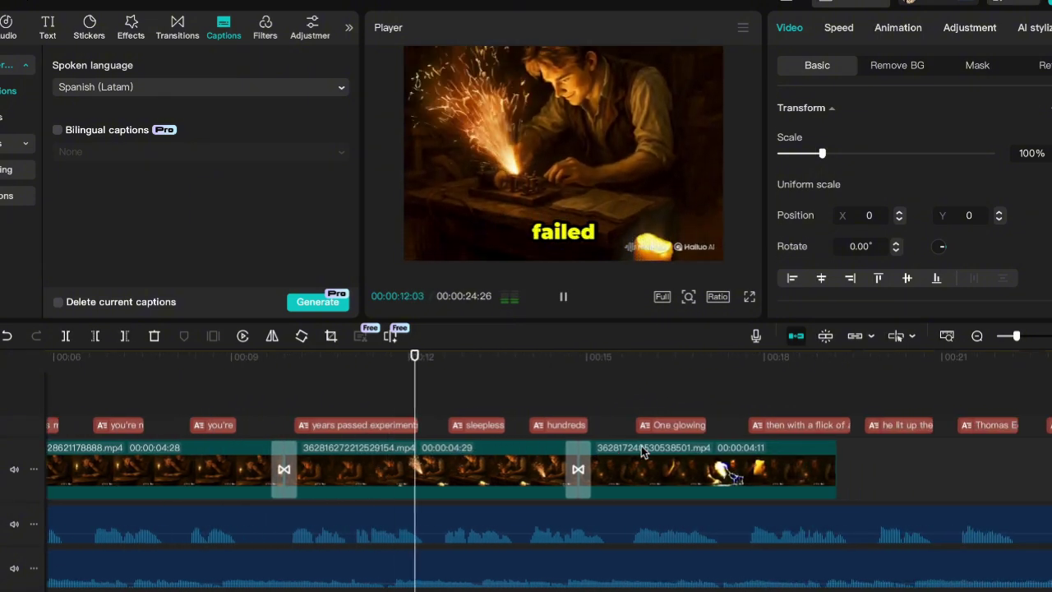
click(564, 299)
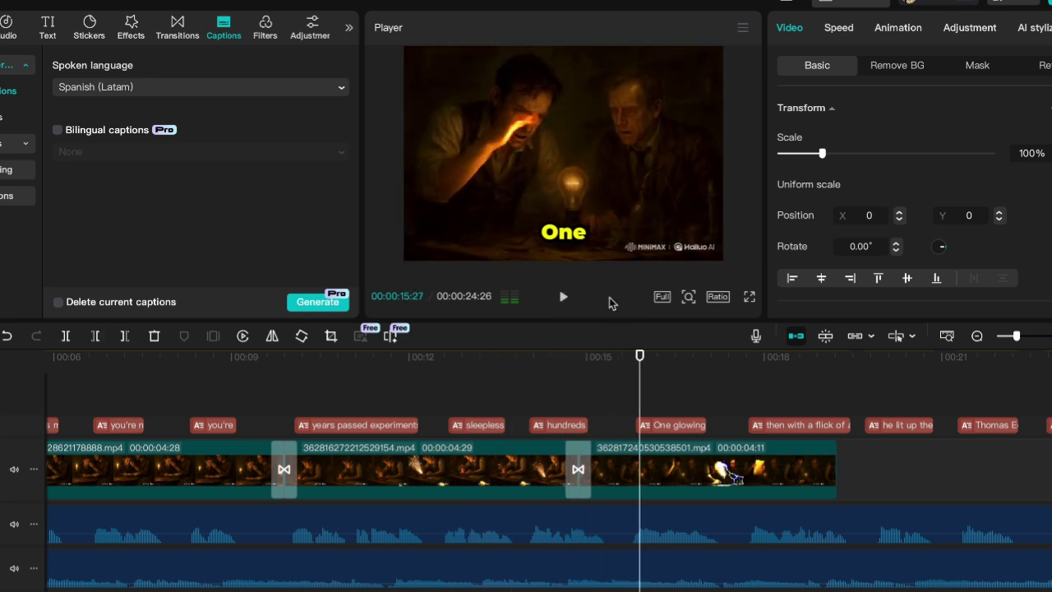
click(564, 298)
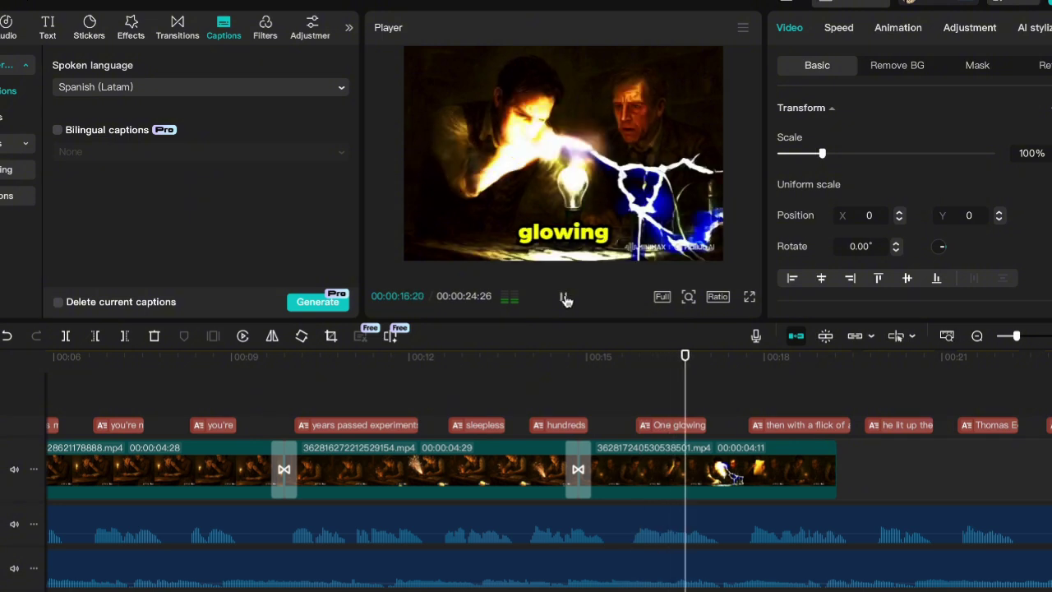
click(564, 298)
Step: Stretch the light-bulb clip to 05:20 and append the last scene clip, bringing the video to 26:06
scroll(620, 436, right, 5)
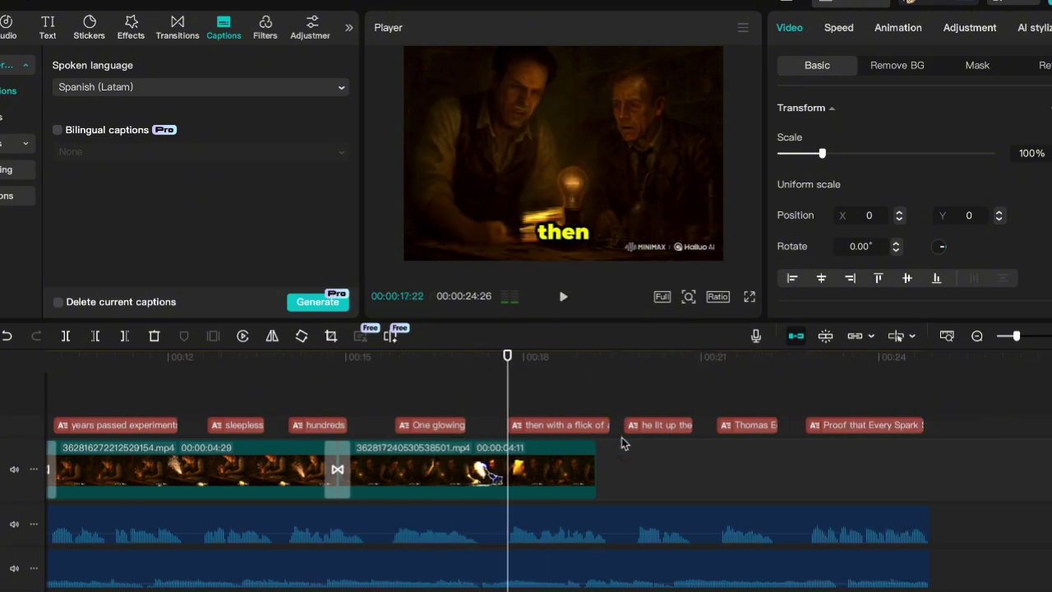
click(516, 472)
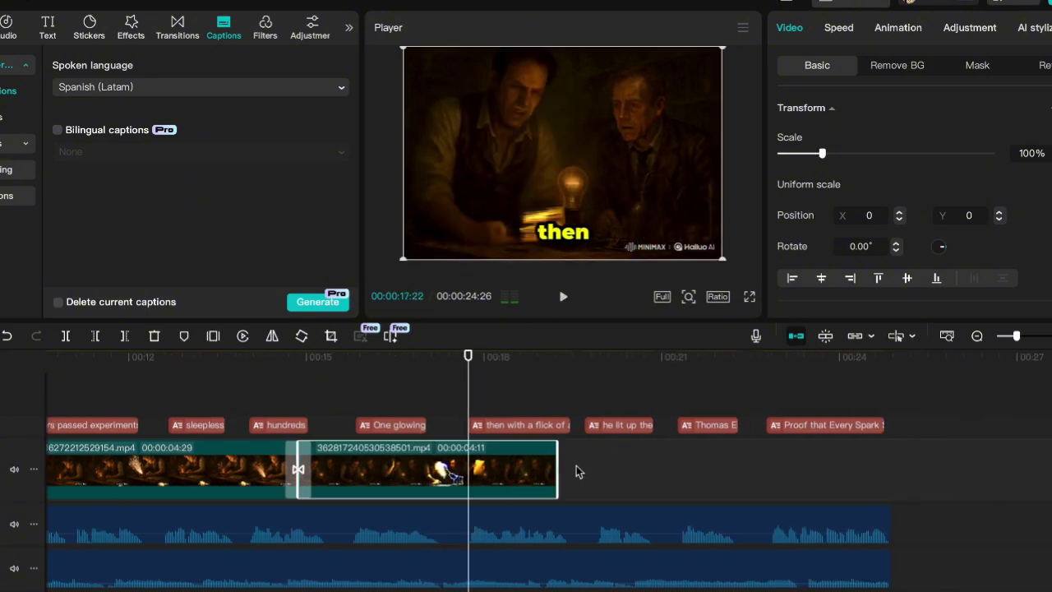
drag(560, 466, 667, 468)
click(565, 298)
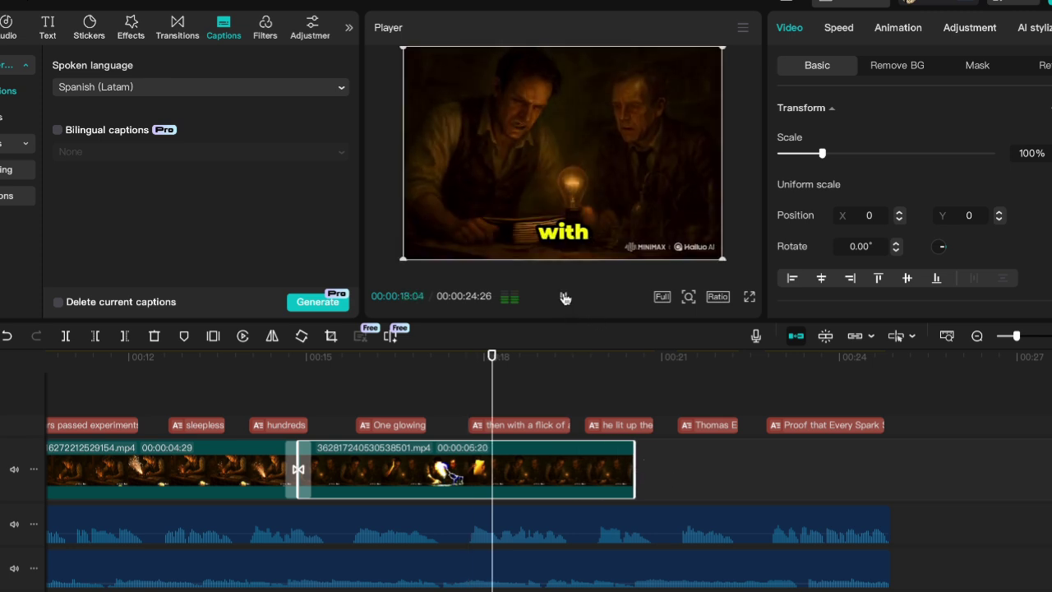
click(564, 297)
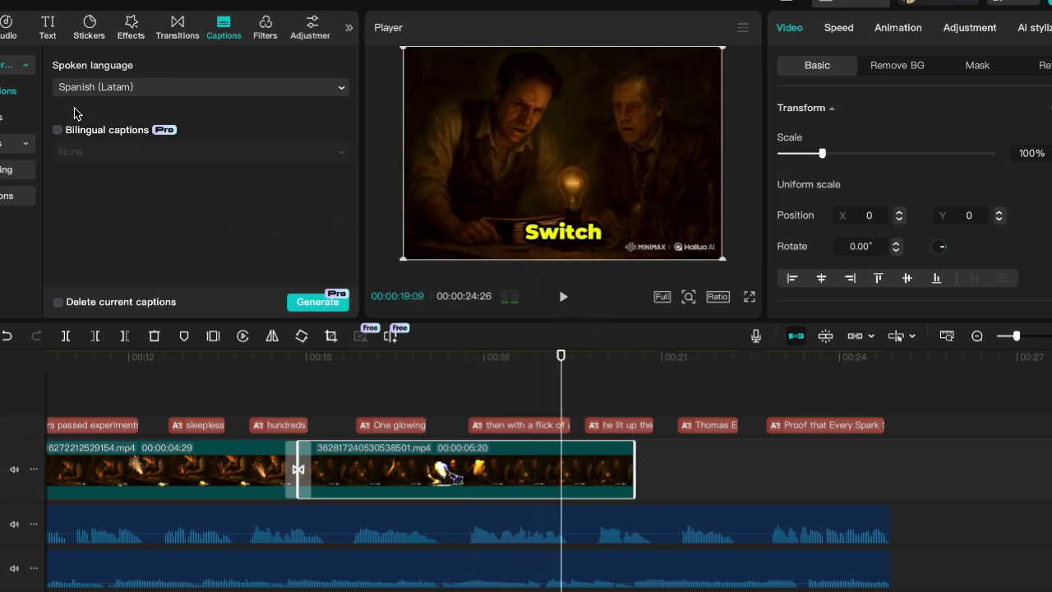
click(4, 25)
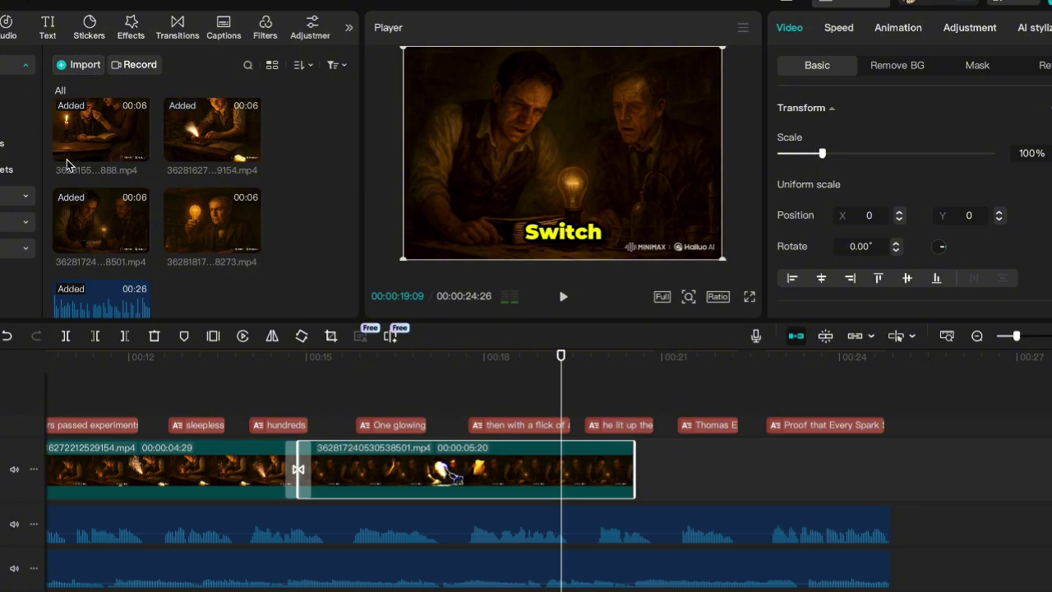
click(250, 243)
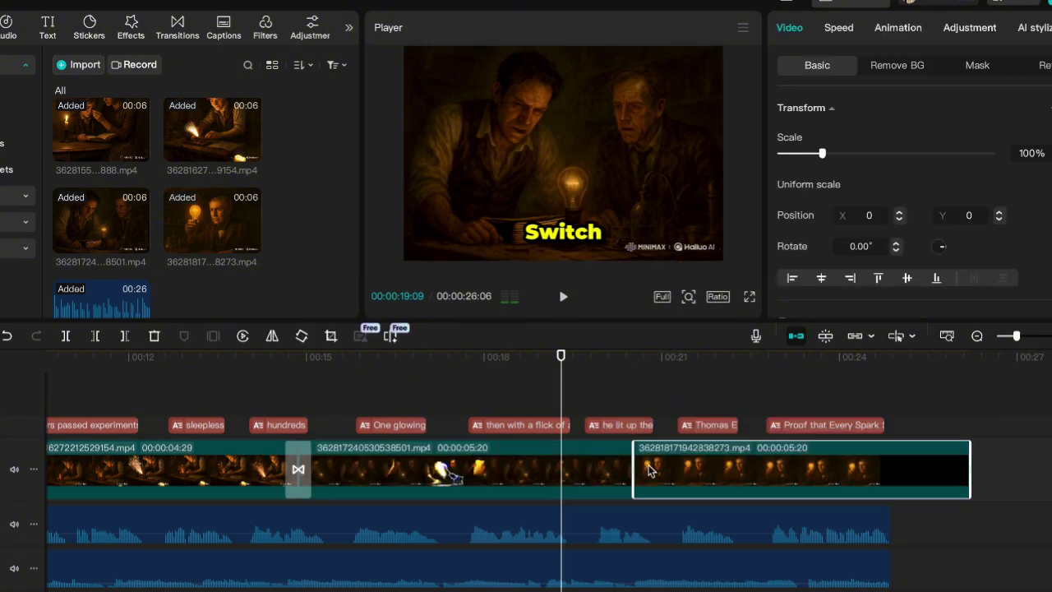